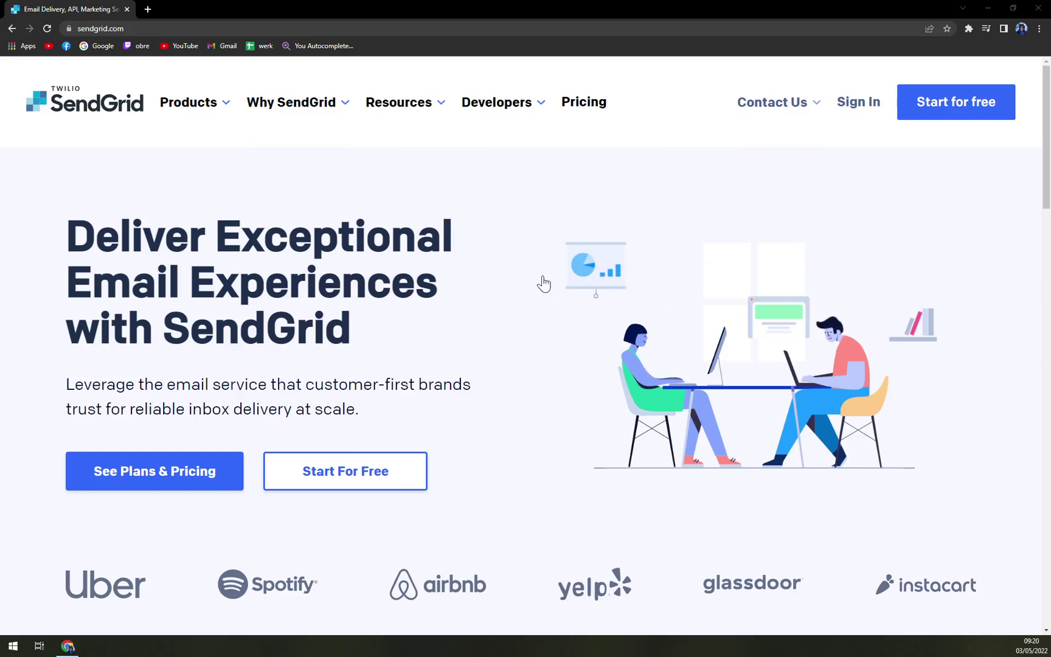
# Open SendGrid's pricing page and scroll through the Email API plans.
pyautogui.scroll(-5, 532, 283)
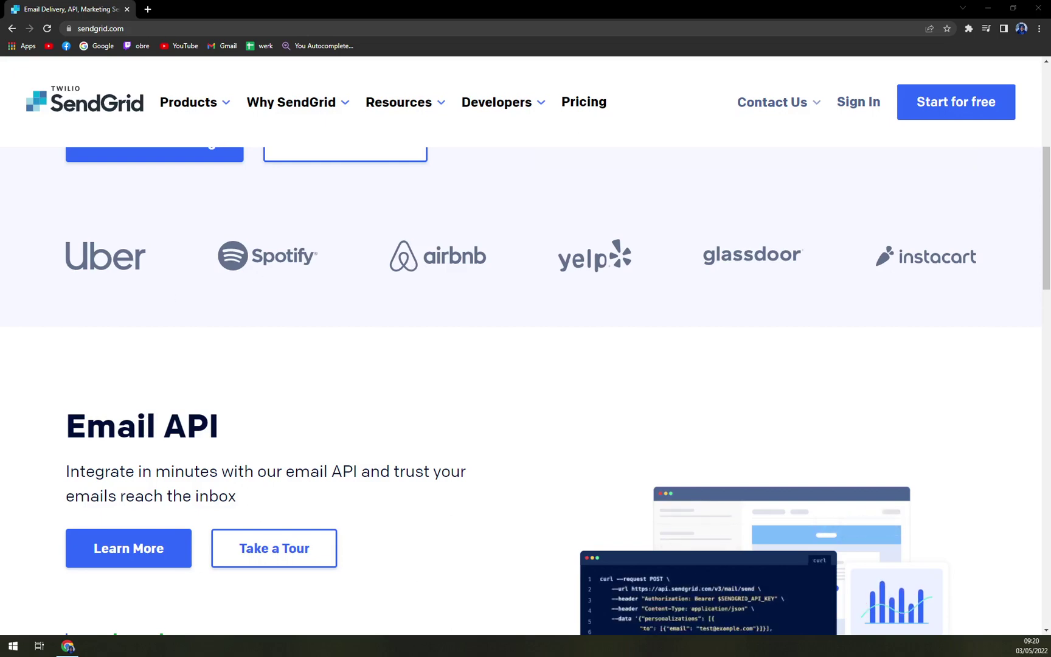
pyautogui.scroll(5, 418, 381)
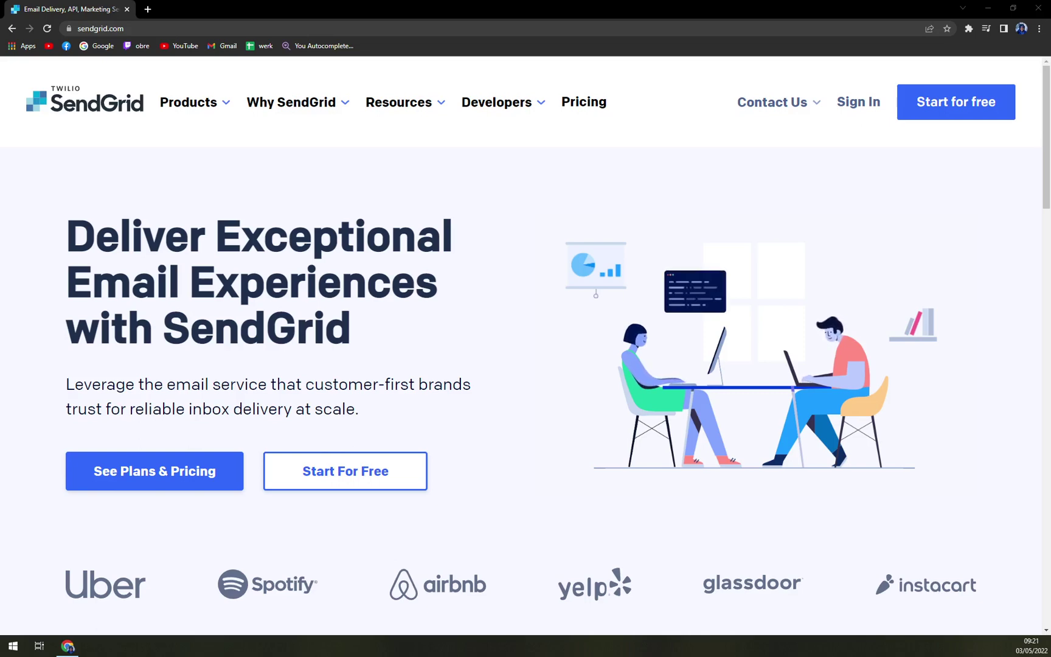
pyautogui.click(578, 108)
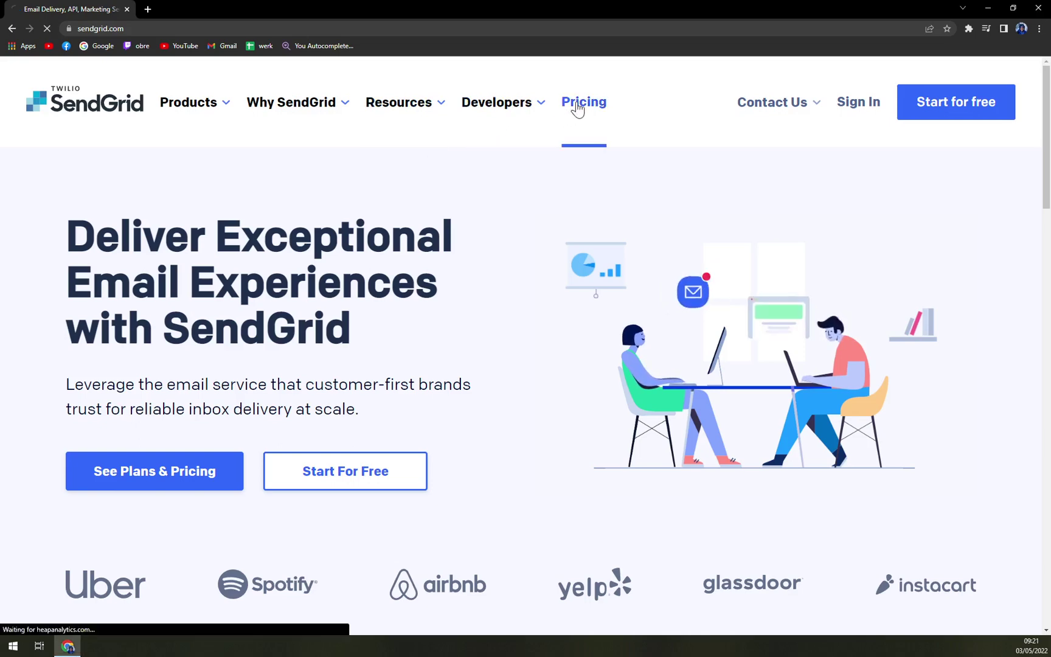
pyautogui.scroll(-3, 381, 316)
pyautogui.scroll(4, 381, 317)
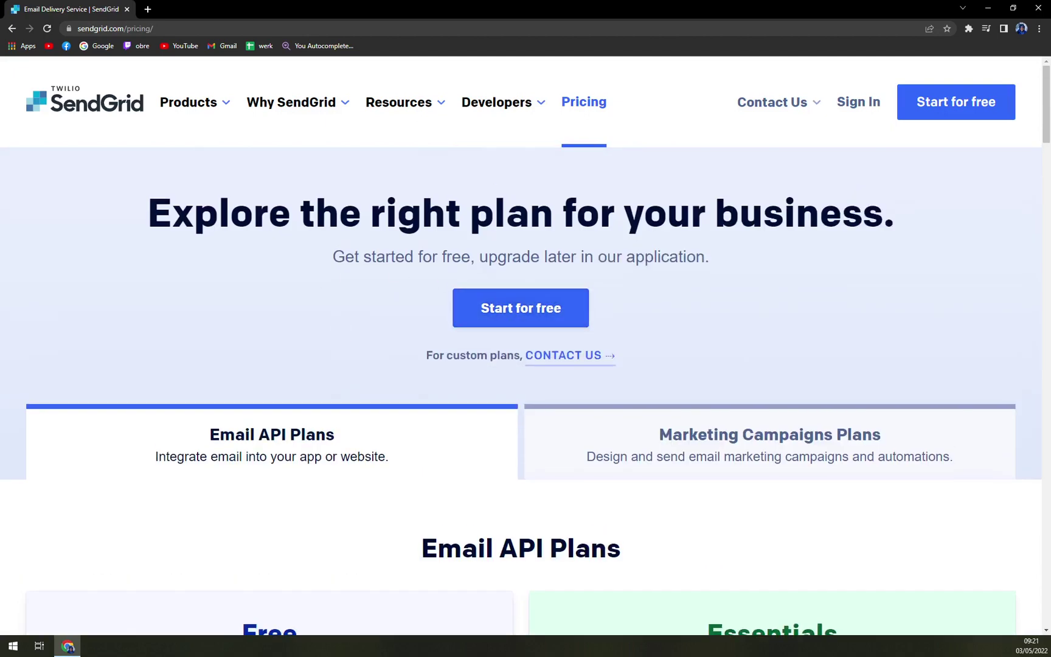
pyautogui.scroll(-1, 357, 341)
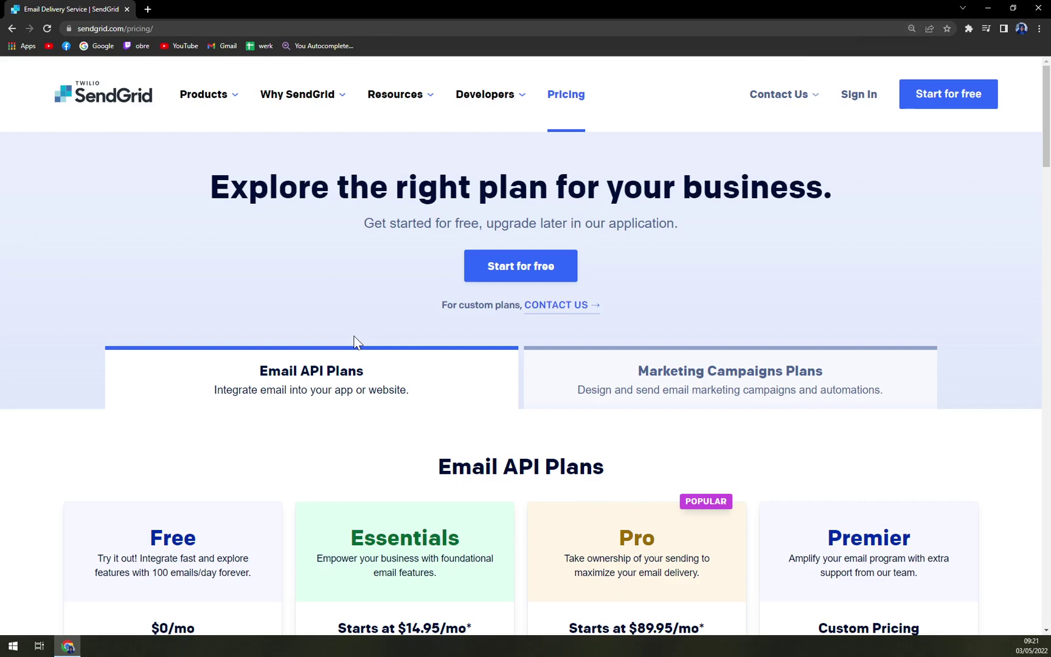
pyautogui.scroll(-2, 356, 340)
pyautogui.scroll(2, 357, 342)
pyautogui.scroll(-2, 357, 335)
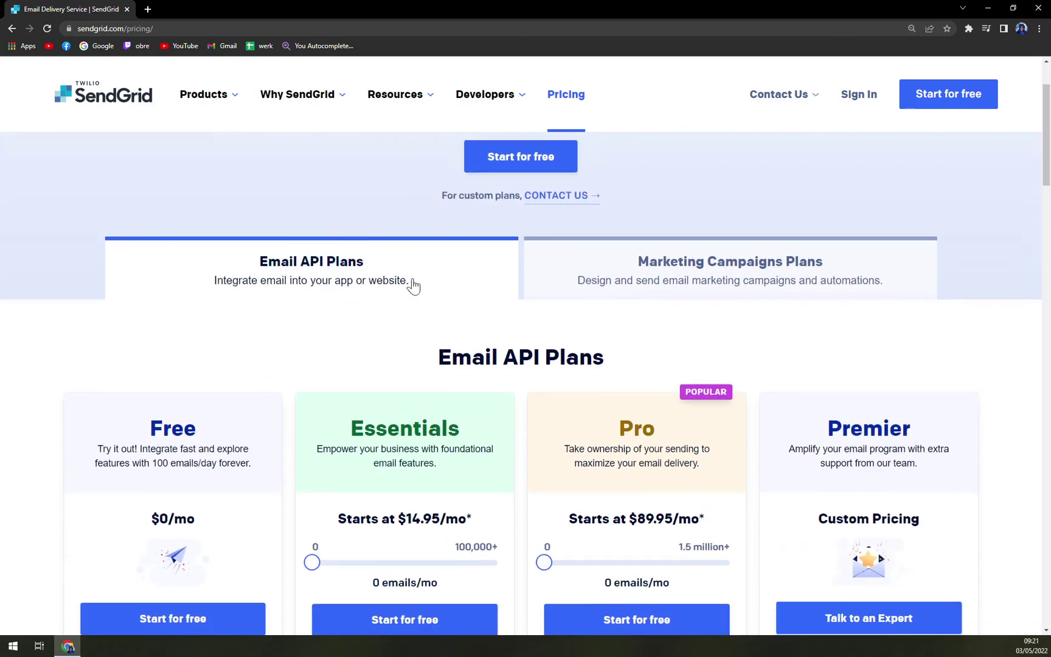
# Glance at the Marketing Campaigns plans, then return to the Email API plans.
pyautogui.click(620, 274)
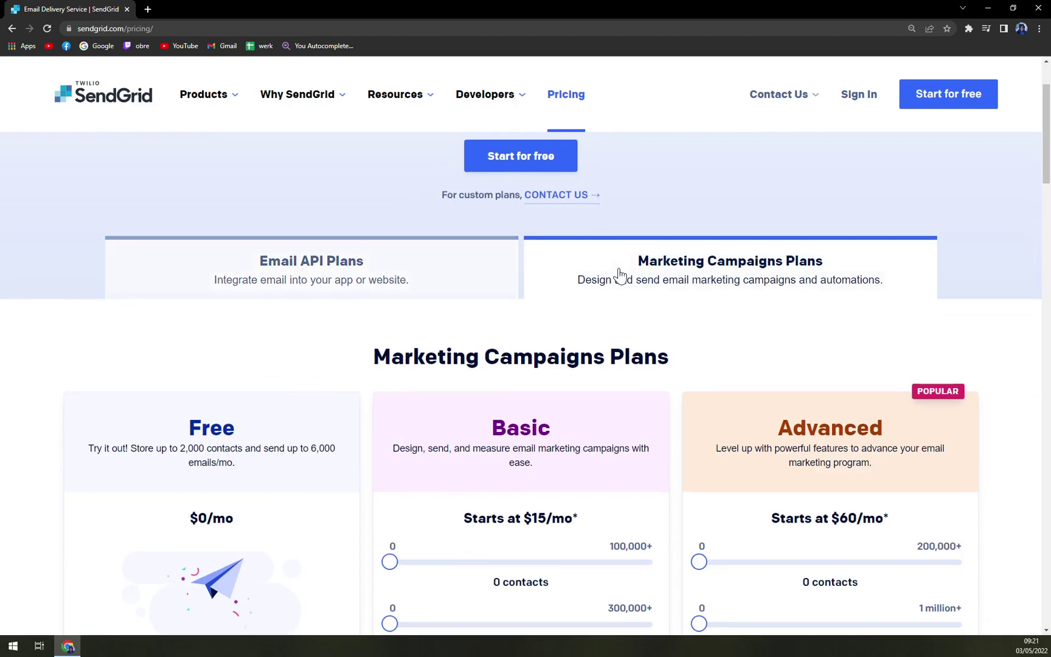
pyautogui.scroll(-2, 618, 274)
pyautogui.scroll(2, 618, 274)
pyautogui.click(406, 275)
pyautogui.scroll(-1, 408, 271)
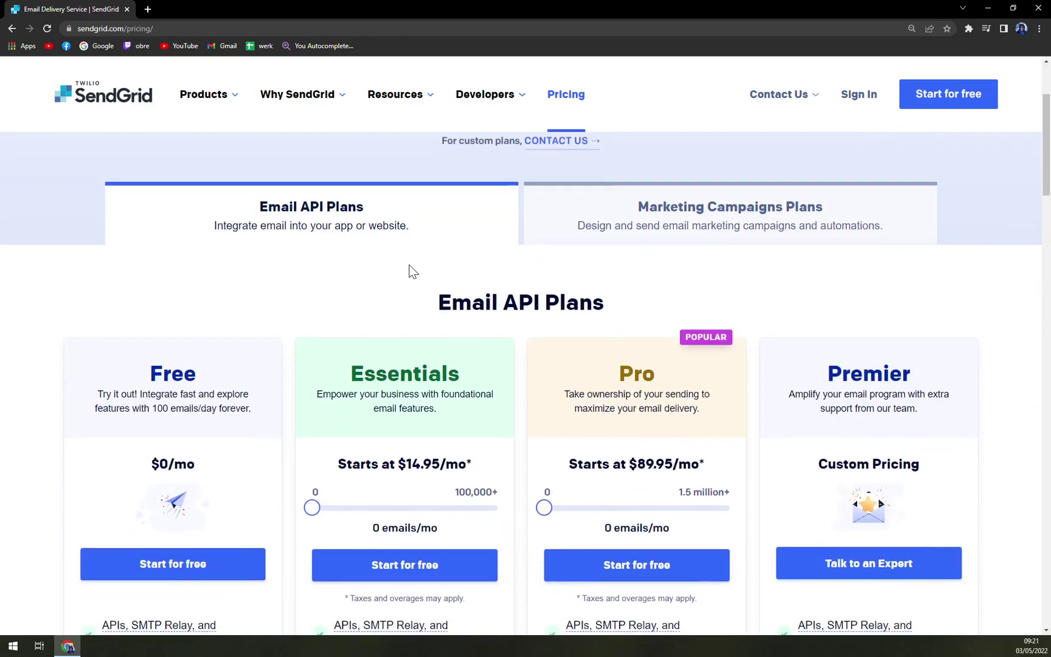
pyautogui.scroll(-4, 194, 407)
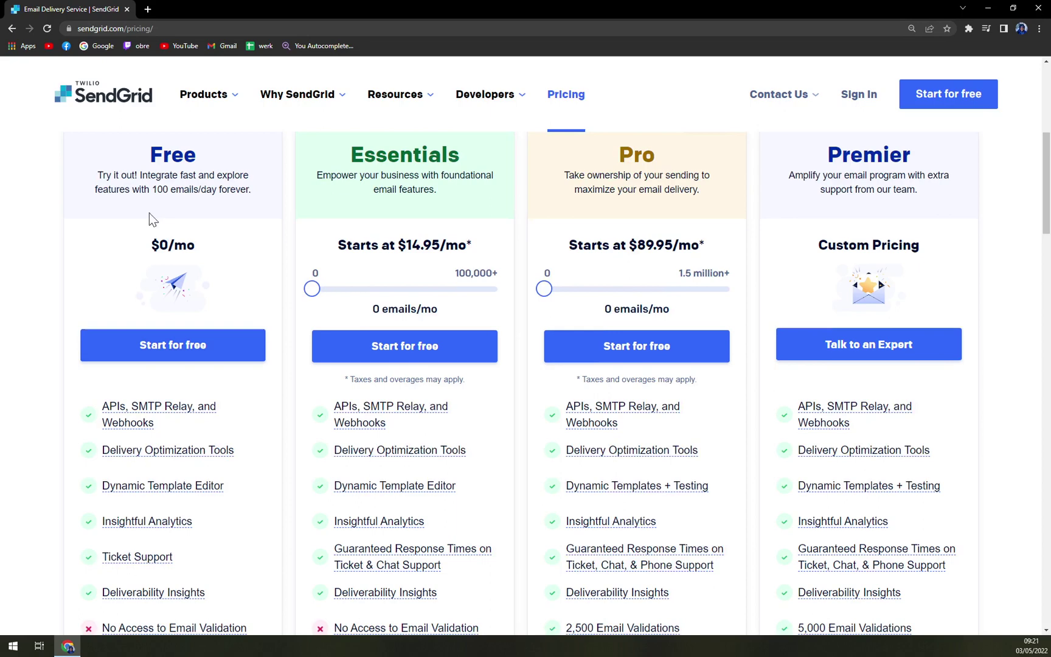
# Highlight the Free plan heading and compare the plans' features, like Email Validations and Dedicated IP.
pyautogui.moveTo(147, 154); pyautogui.dragTo(270, 162)
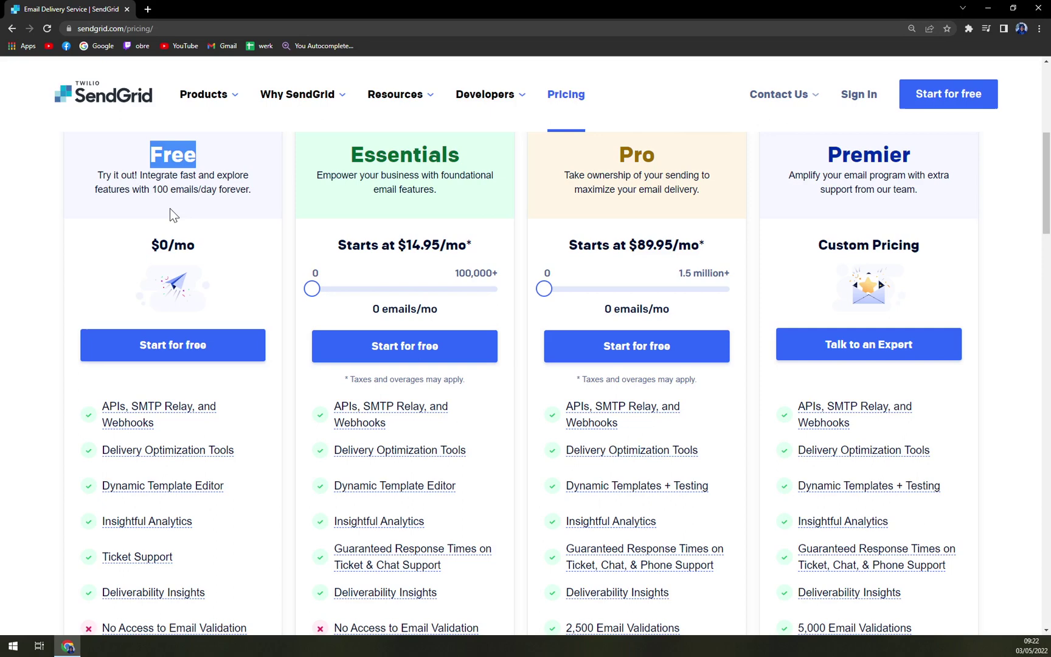
pyautogui.scroll(-2, 197, 236)
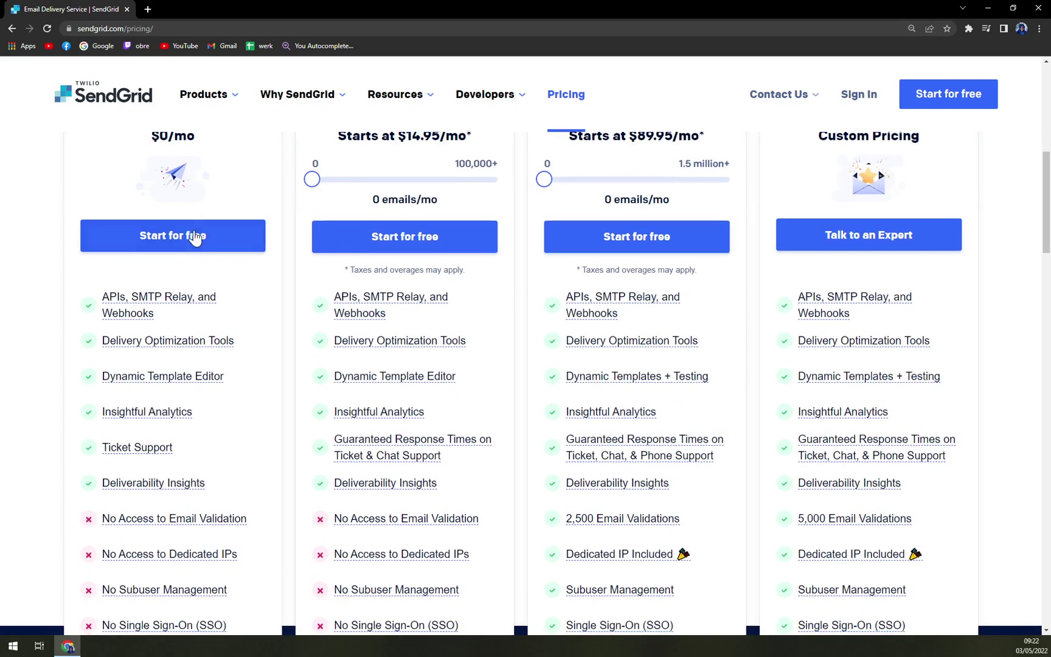
pyautogui.scroll(-1, 188, 249)
pyautogui.scroll(1, 186, 258)
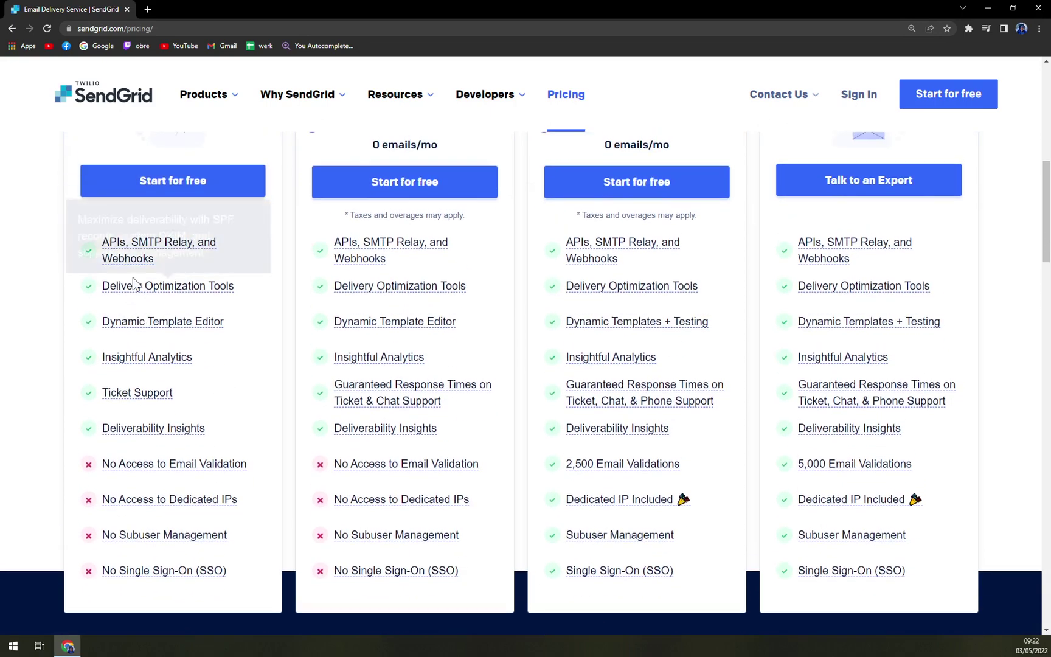
pyautogui.moveTo(192, 245)
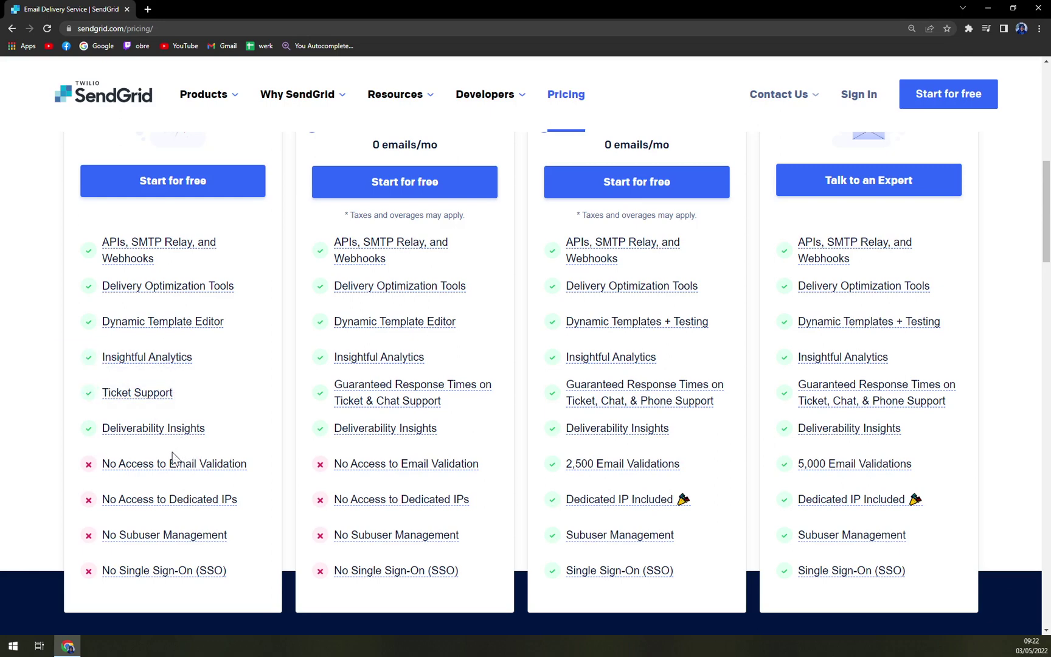
pyautogui.scroll(-1, 189, 446)
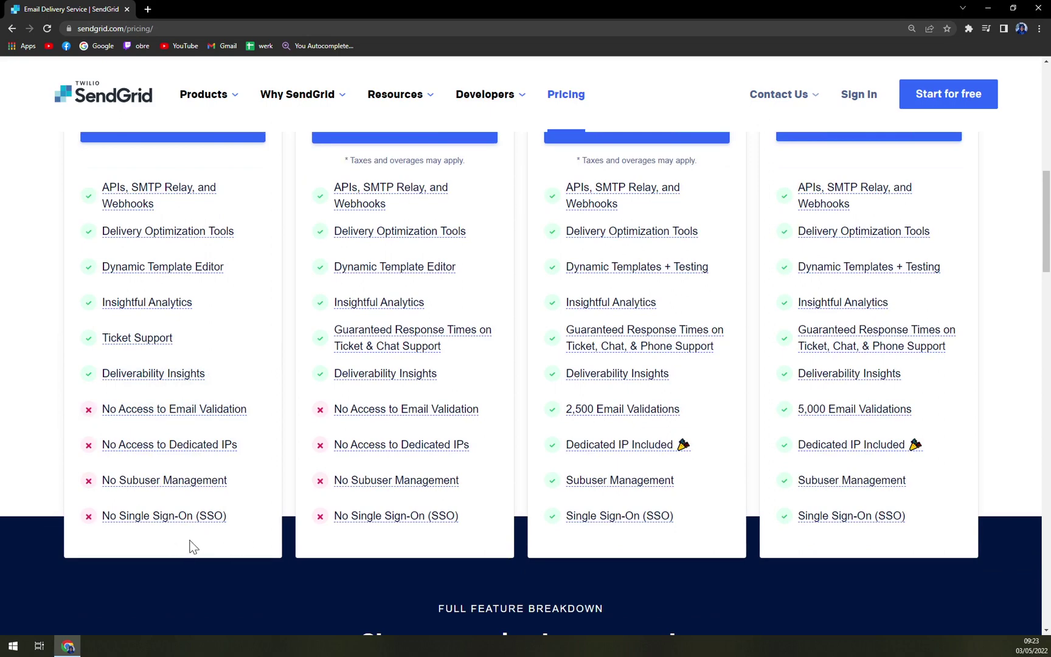
# Raise the Essentials plan to 60,000 emails a month, then reset it to zero.
pyautogui.scroll(5, 188, 526)
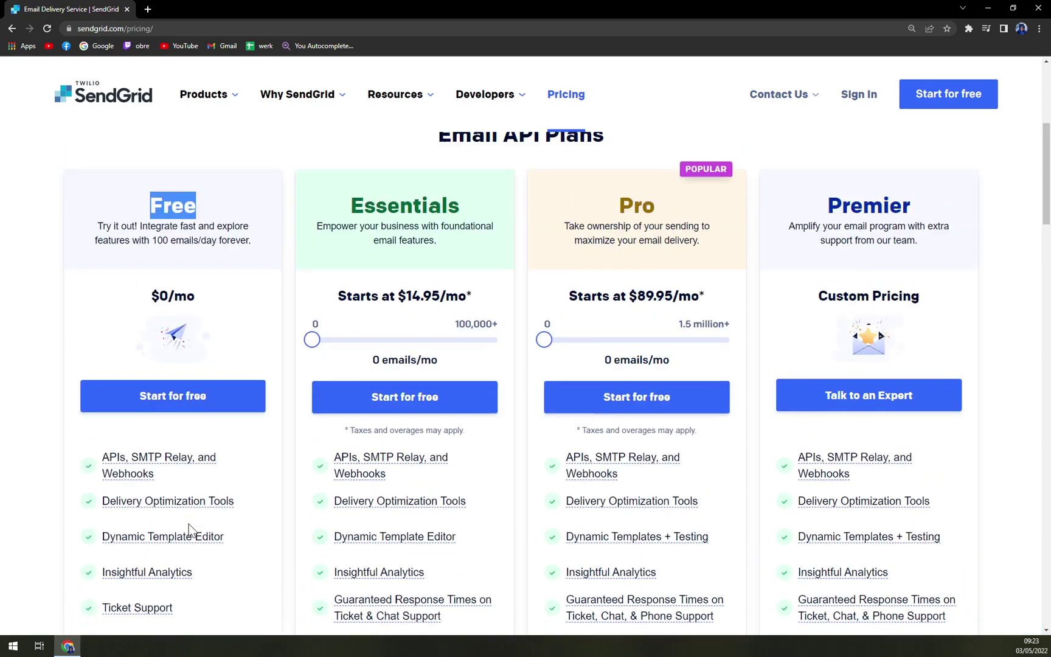
pyautogui.moveTo(314, 344); pyautogui.dragTo(405, 338)
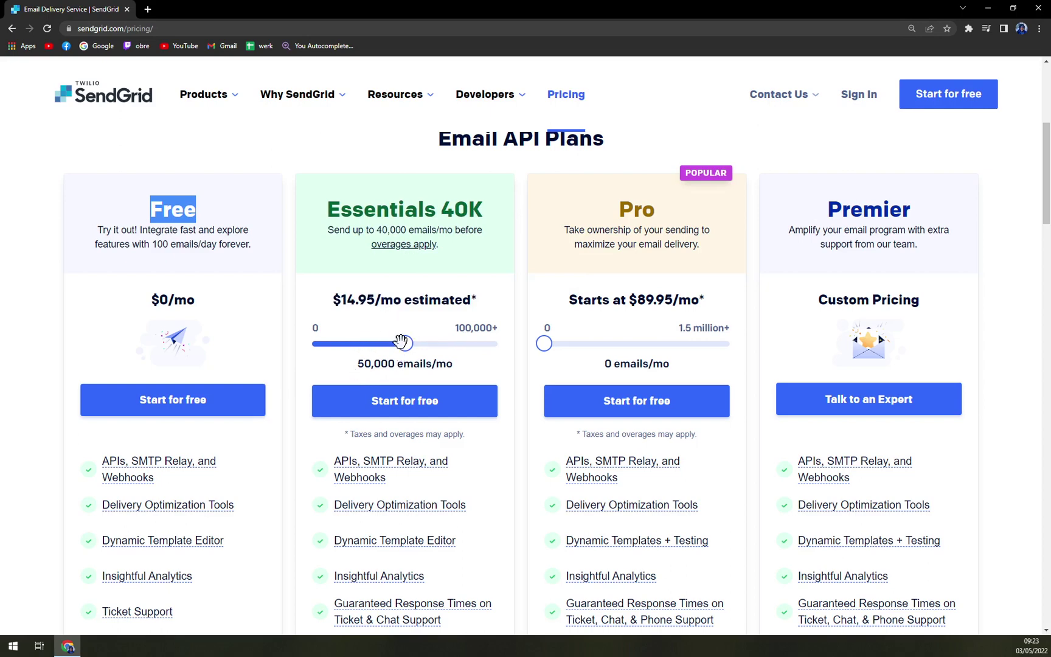
pyautogui.moveTo(405, 343); pyautogui.dragTo(416, 346)
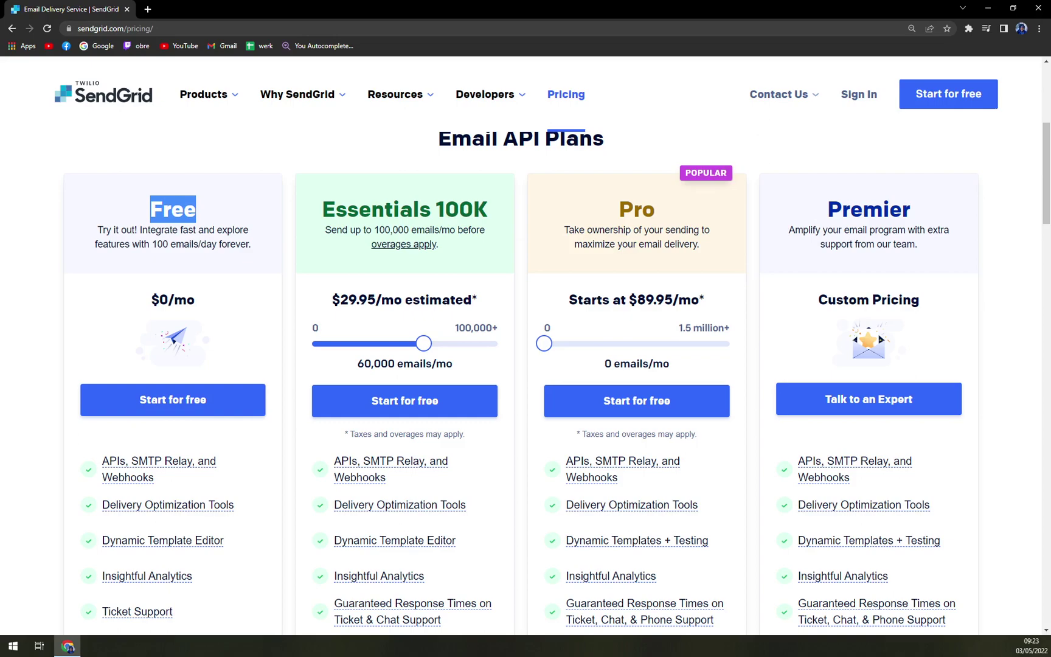
pyautogui.moveTo(424, 343); pyautogui.dragTo(286, 332)
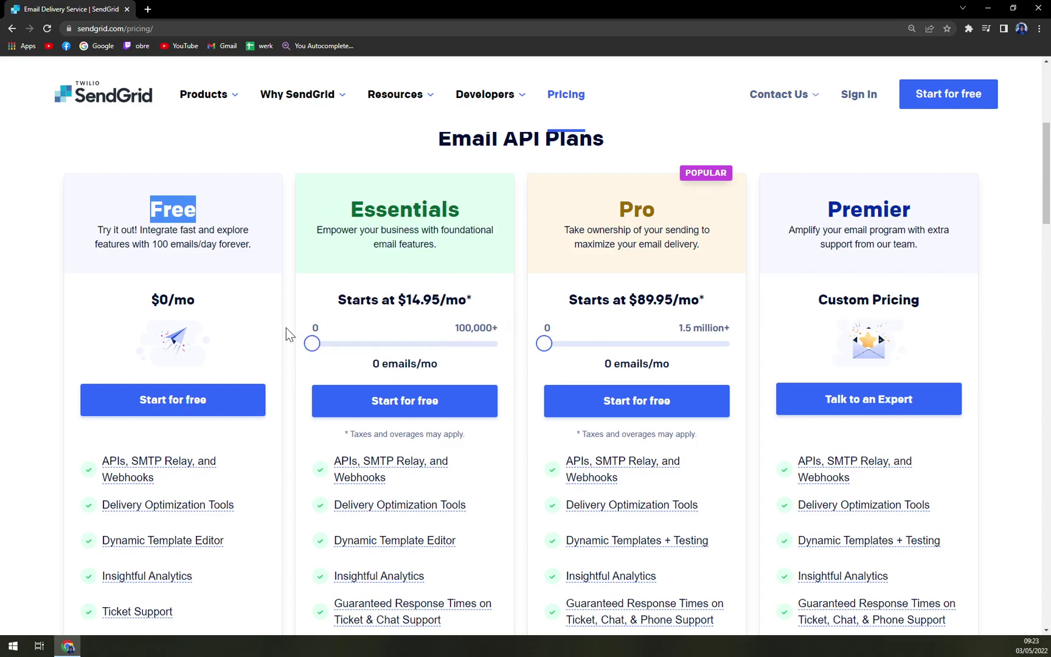
pyautogui.scroll(-5, 364, 429)
pyautogui.scroll(3, 330, 348)
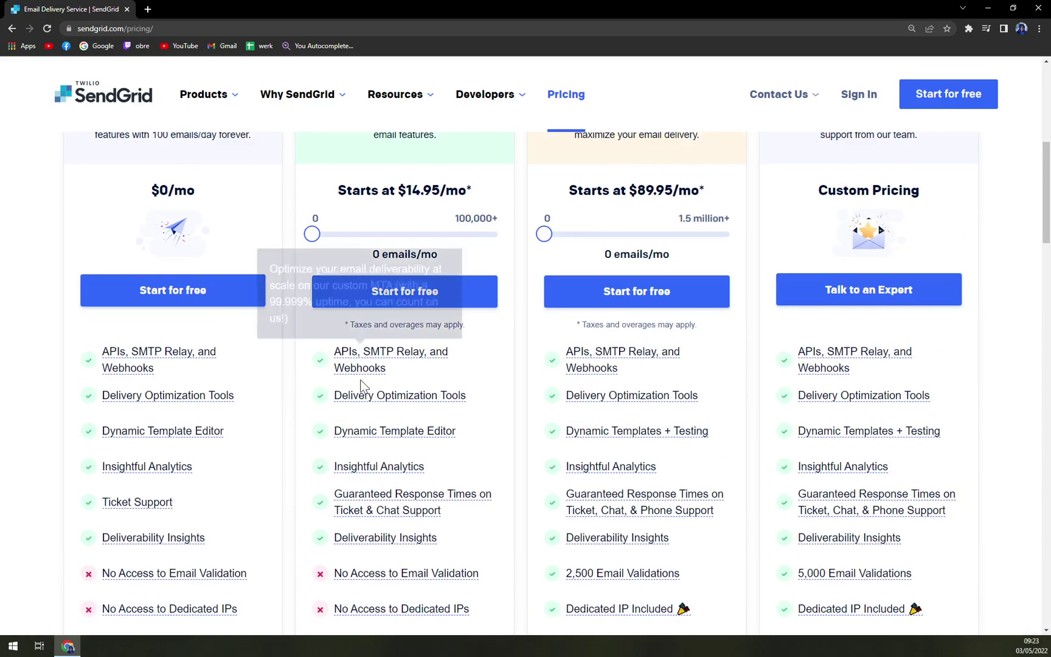
pyautogui.scroll(-3, 463, 414)
pyautogui.scroll(2, 517, 523)
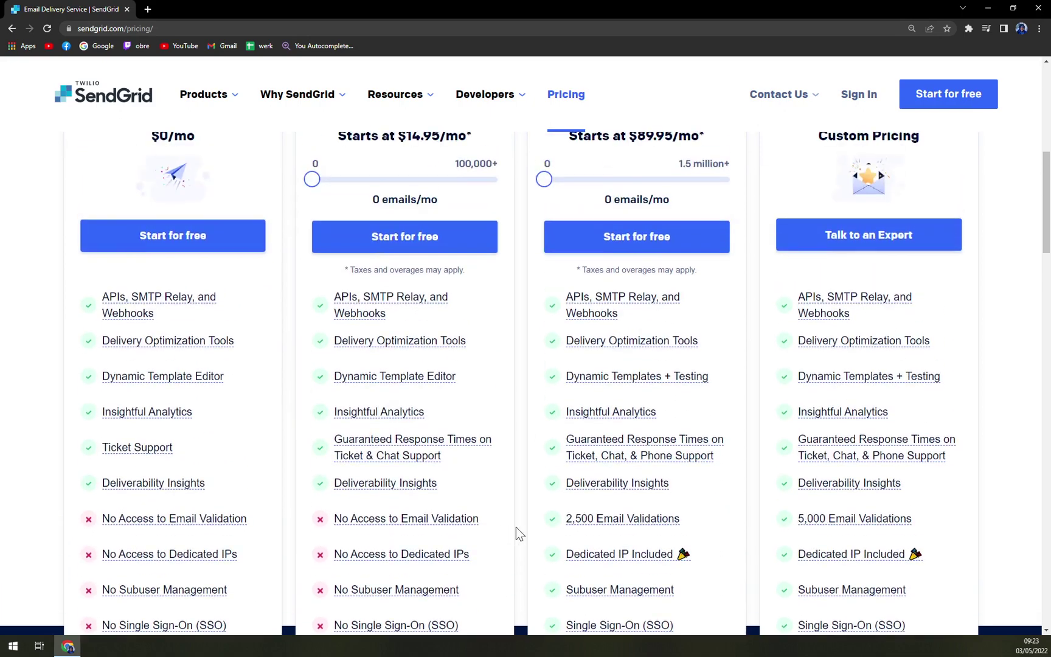
pyautogui.scroll(3, 608, 341)
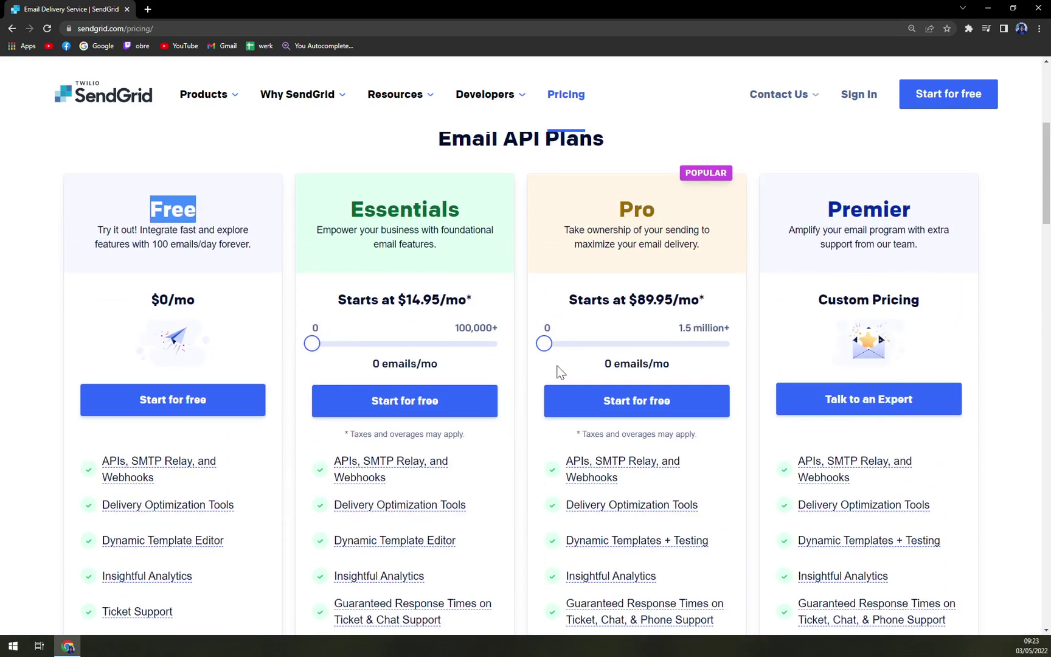
# Push the Pro plan slider to 1,500,000 emails a month, making it a custom pricing offer.
pyautogui.moveTo(543, 342); pyautogui.dragTo(568, 351)
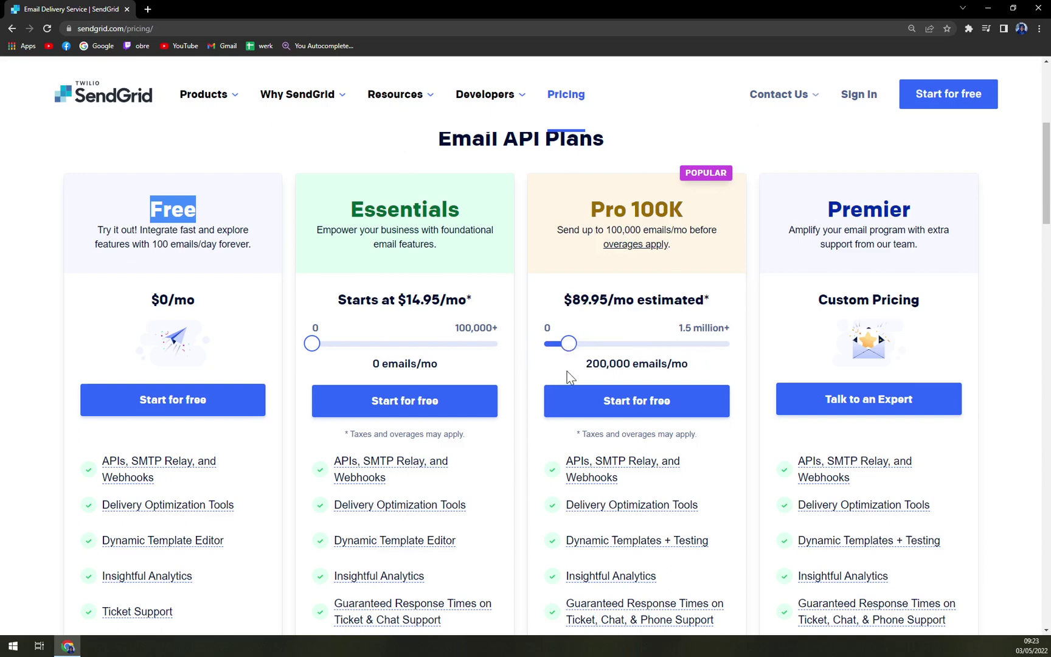
pyautogui.moveTo(569, 344); pyautogui.dragTo(736, 341)
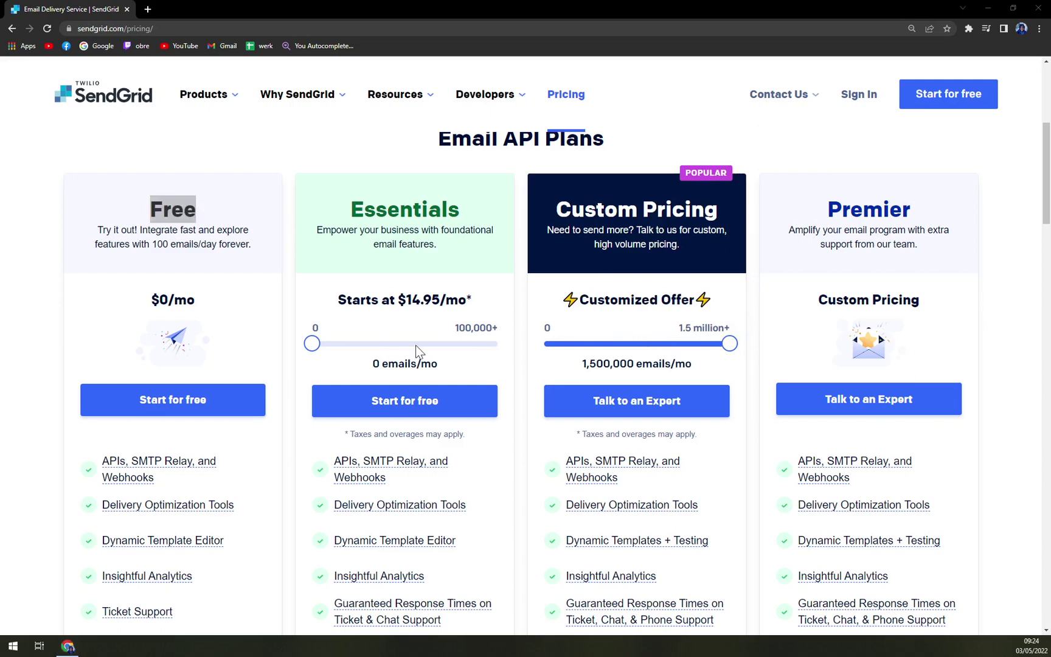
pyautogui.click(728, 346)
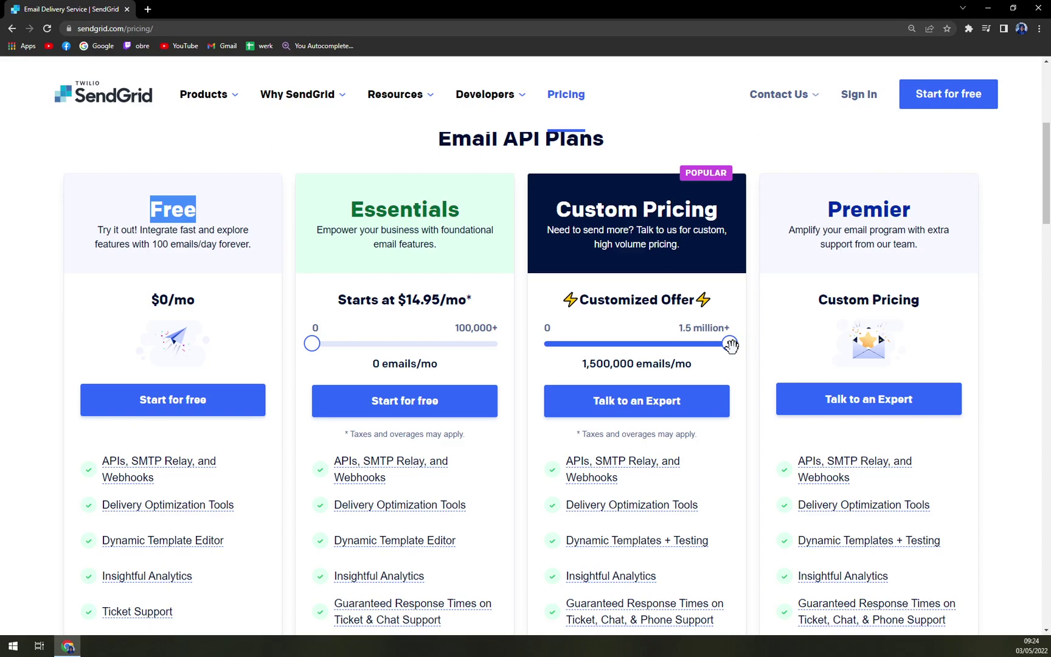
# Switch the pricing page to the Marketing Campaigns plans.
pyautogui.scroll(4, 582, 304)
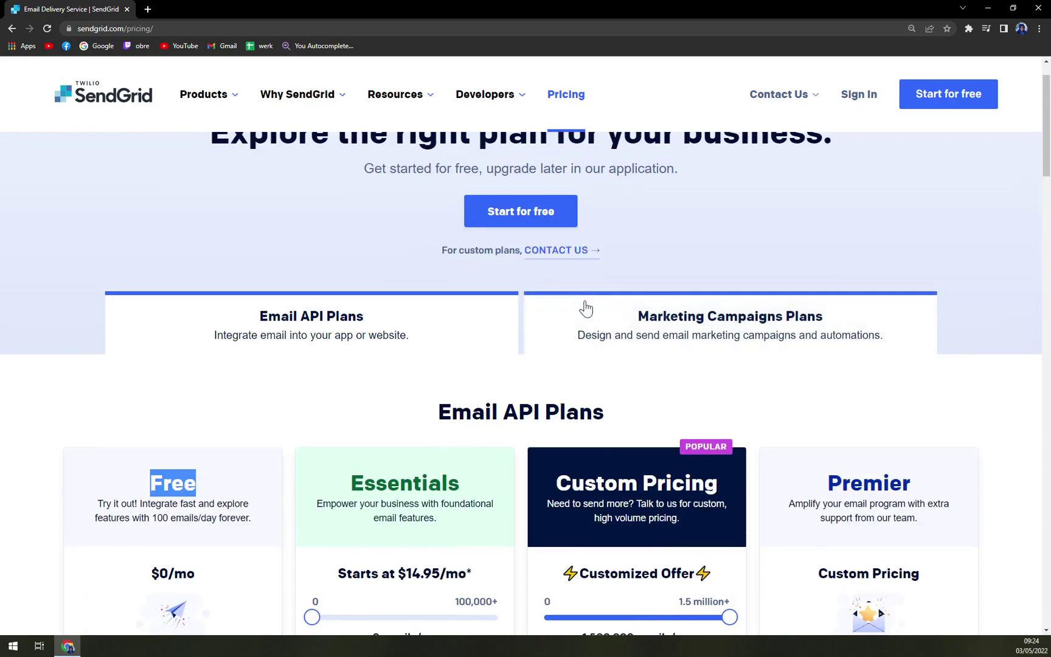
pyautogui.click(614, 328)
pyautogui.scroll(-5, 608, 328)
pyautogui.scroll(3, 399, 329)
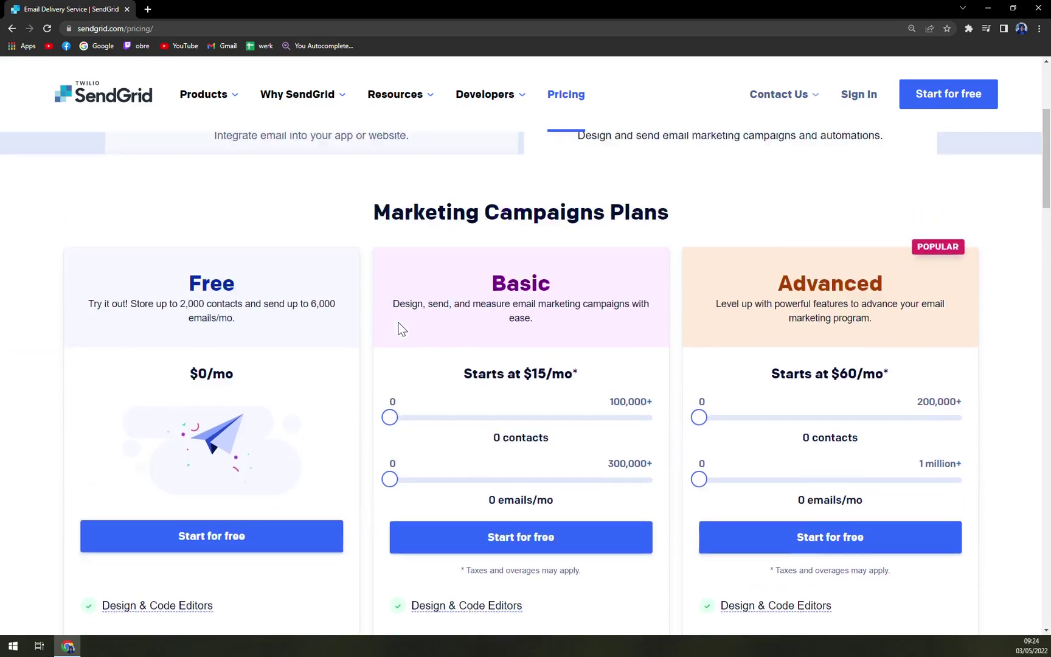
pyautogui.scroll(-1, 180, 321)
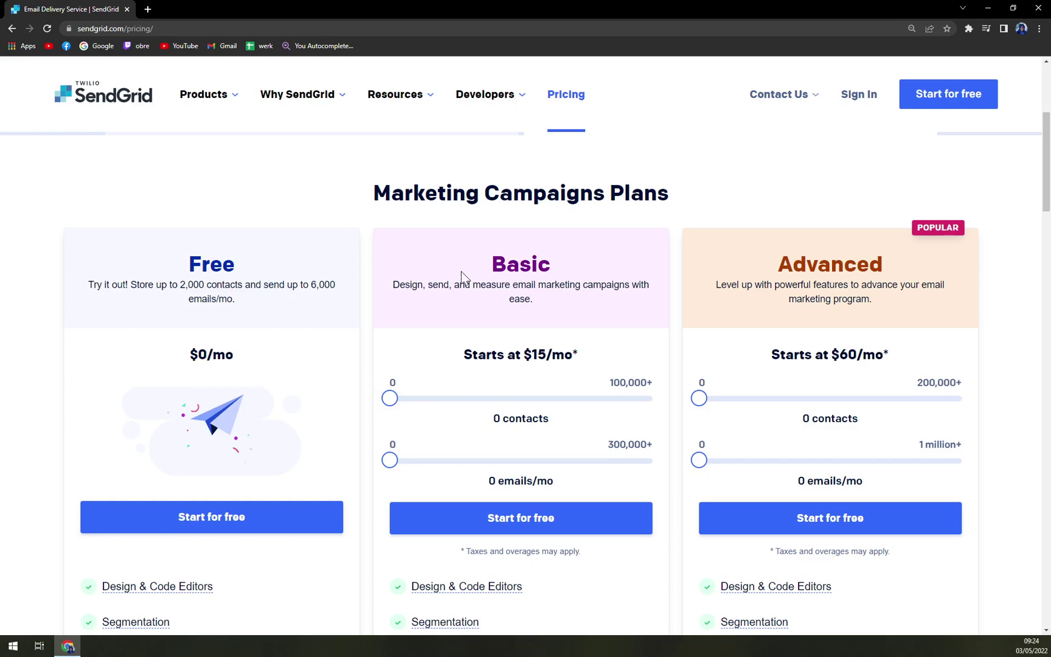
# Set the Basic plan to 45,000 contacts and 120,000 emails/mo, estimating Basic 50K at $120/mo.
pyautogui.moveTo(390, 398); pyautogui.dragTo(508, 399)
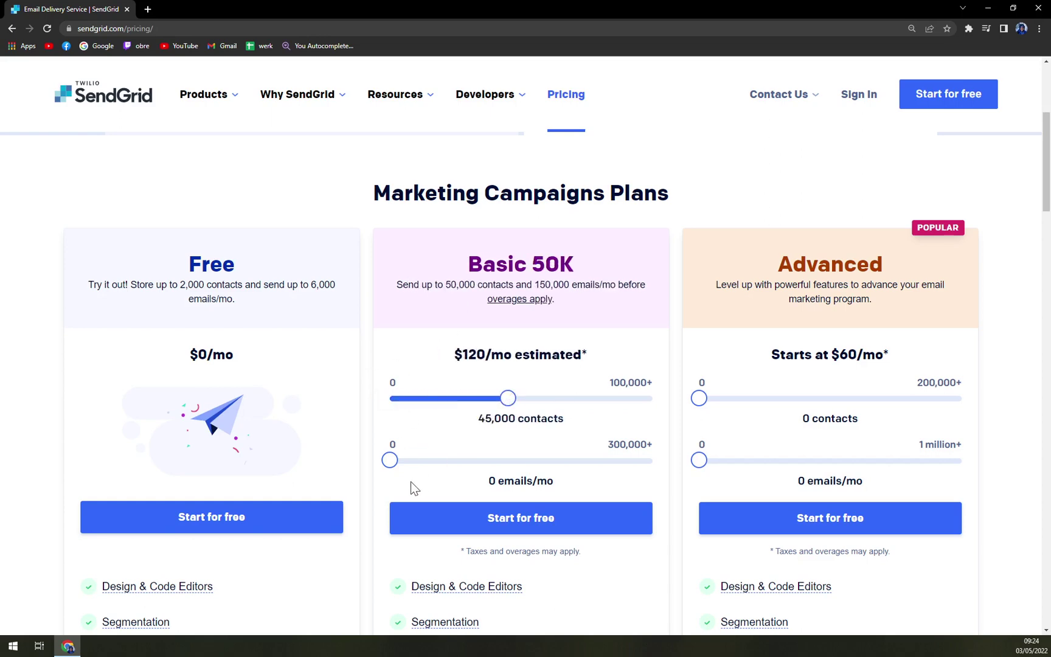
pyautogui.moveTo(390, 459)
pyautogui.mouseDown()
pyautogui.moveTo(587, 453)
pyautogui.moveTo(441, 457)
pyautogui.moveTo(403, 446)
pyautogui.mouseUp()
pyautogui.moveTo(508, 398); pyautogui.dragTo(469, 398)
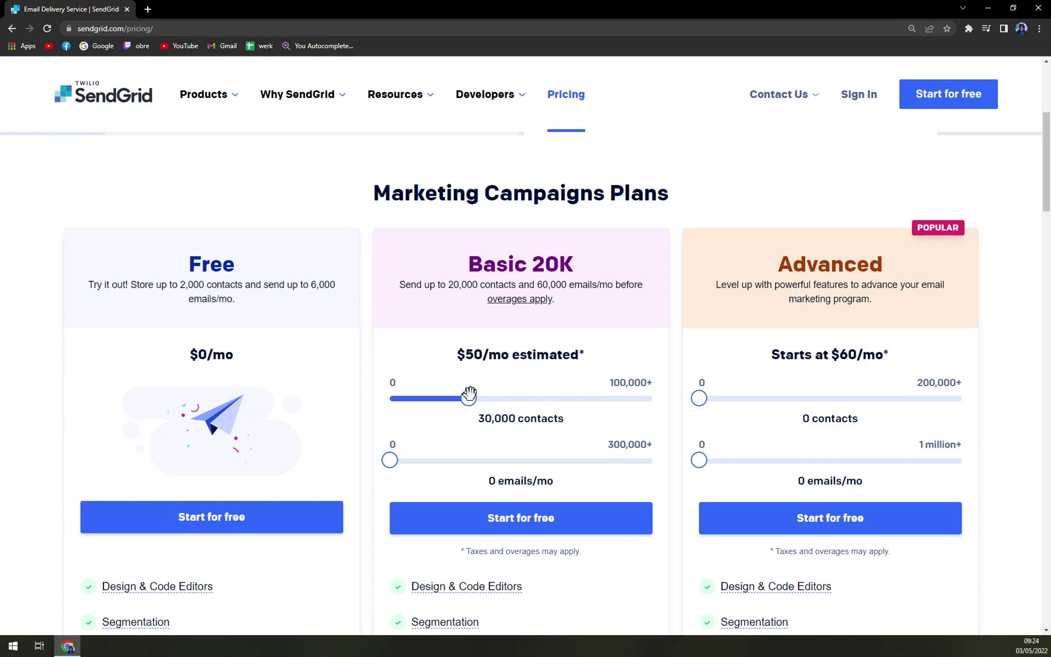
pyautogui.moveTo(469, 398); pyautogui.dragTo(507, 403)
pyautogui.click(394, 455)
pyautogui.moveTo(394, 455); pyautogui.dragTo(494, 454)
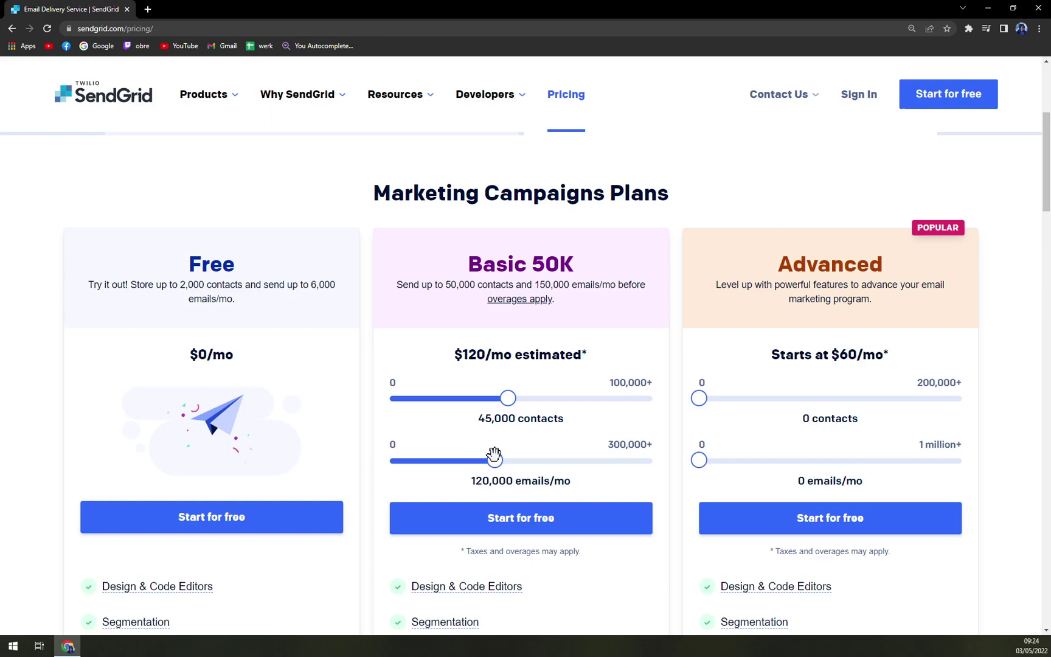
# Return to the SendGrid home page and open the Start For Free sign-up form.
pyautogui.click(141, 110)
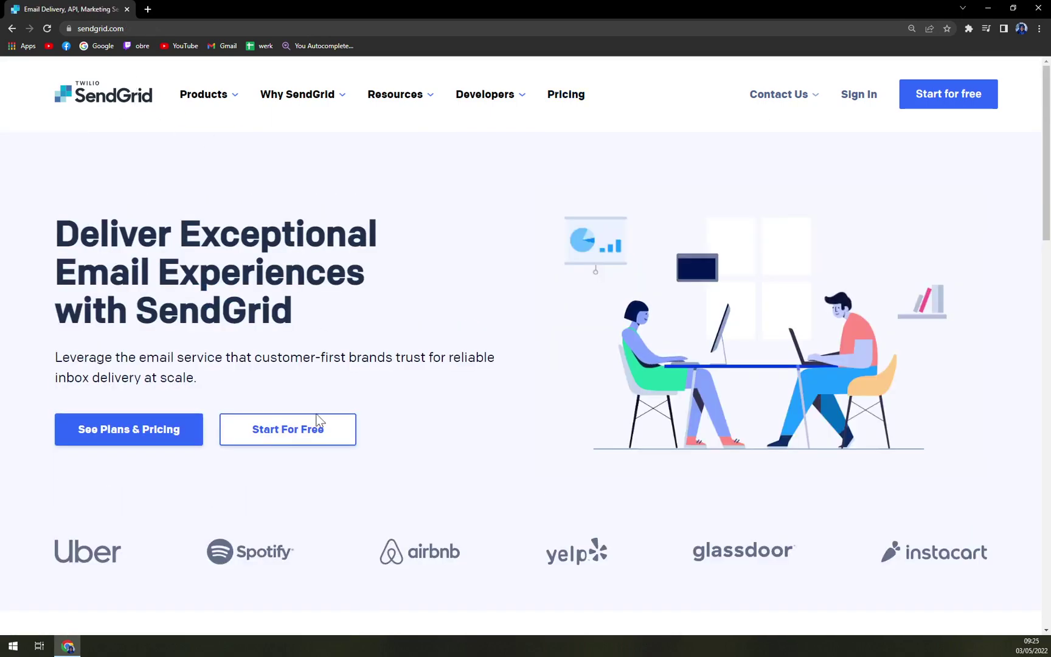
pyautogui.click(314, 427)
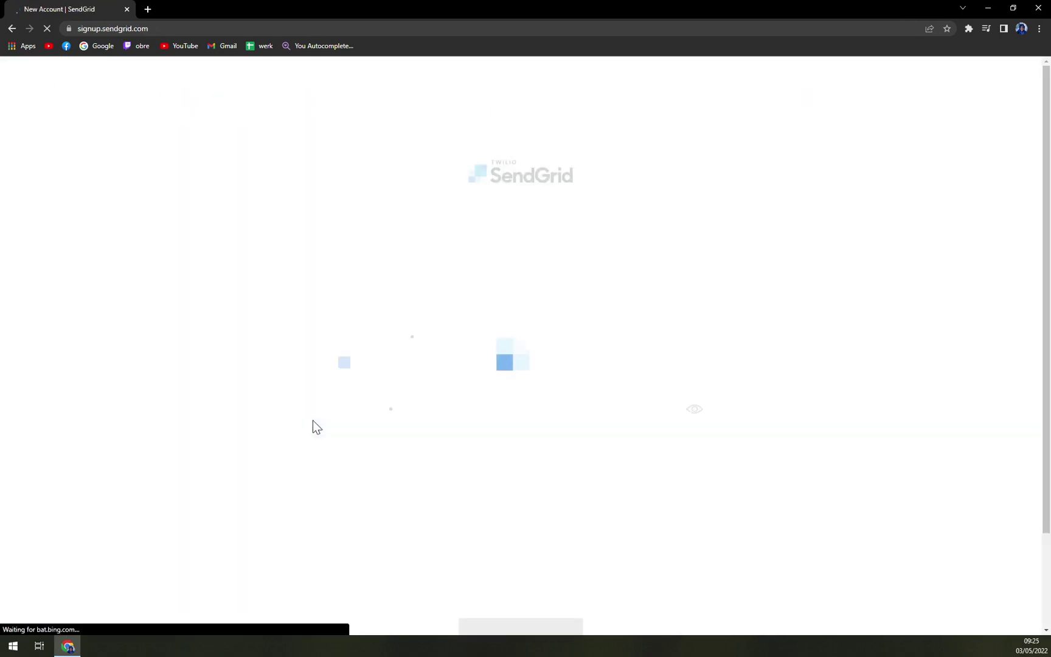
pyautogui.scroll(-2, 160, 314)
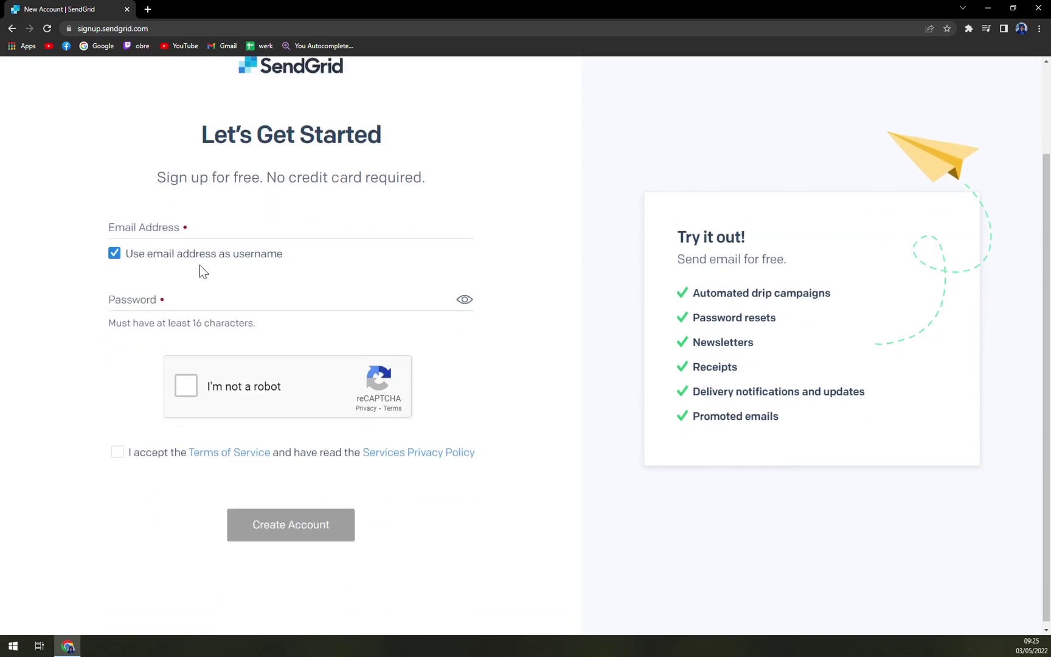
pyautogui.scroll(2, 211, 277)
# Enter the email address and a password, pass the reCAPTCHA and accept the Terms of Service.
pyautogui.click(130, 338)
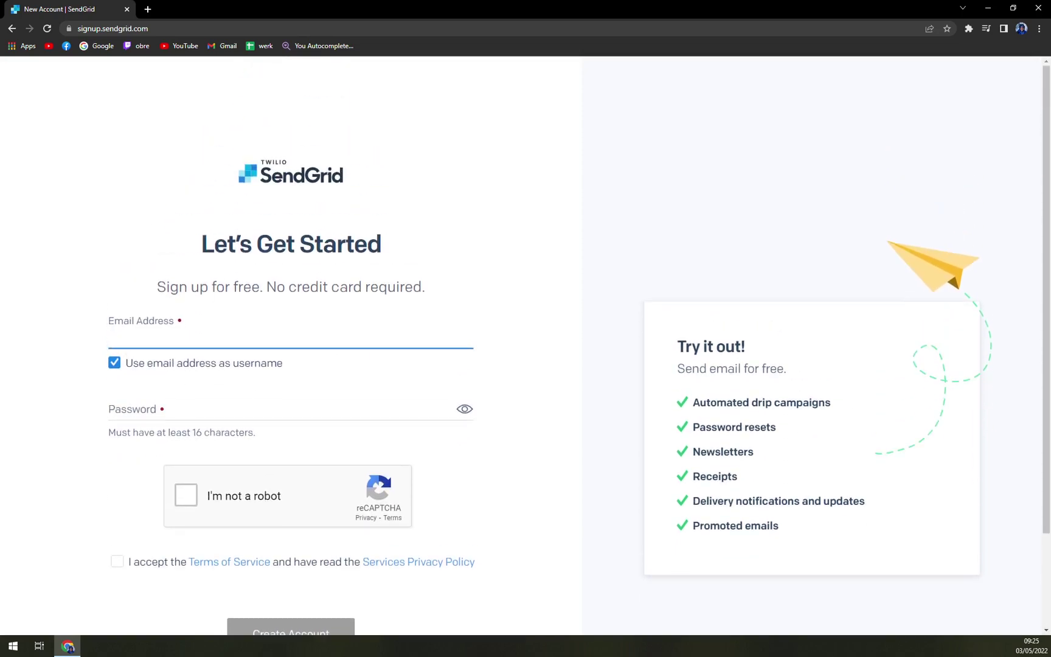
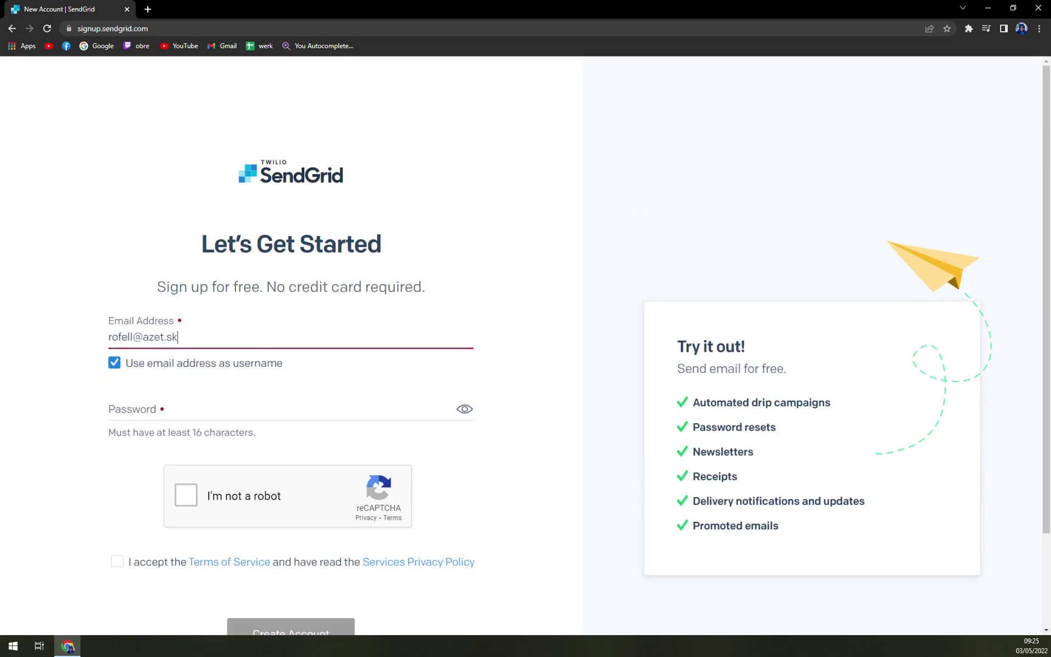
pyautogui.press('Tab')
pyautogui.press('Tab')
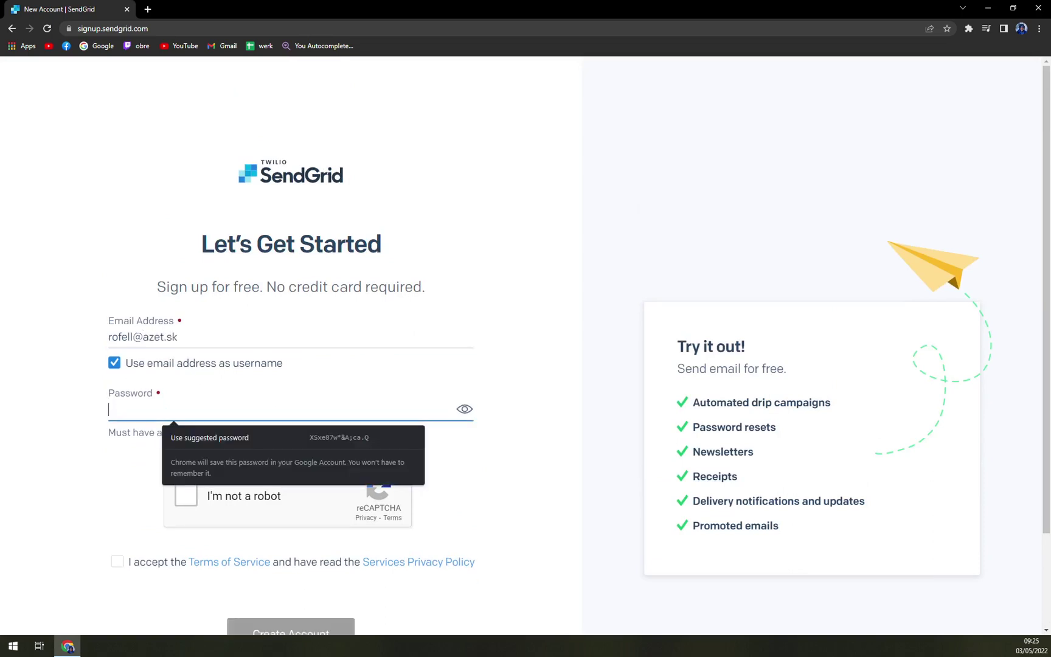
pyautogui.write('******')
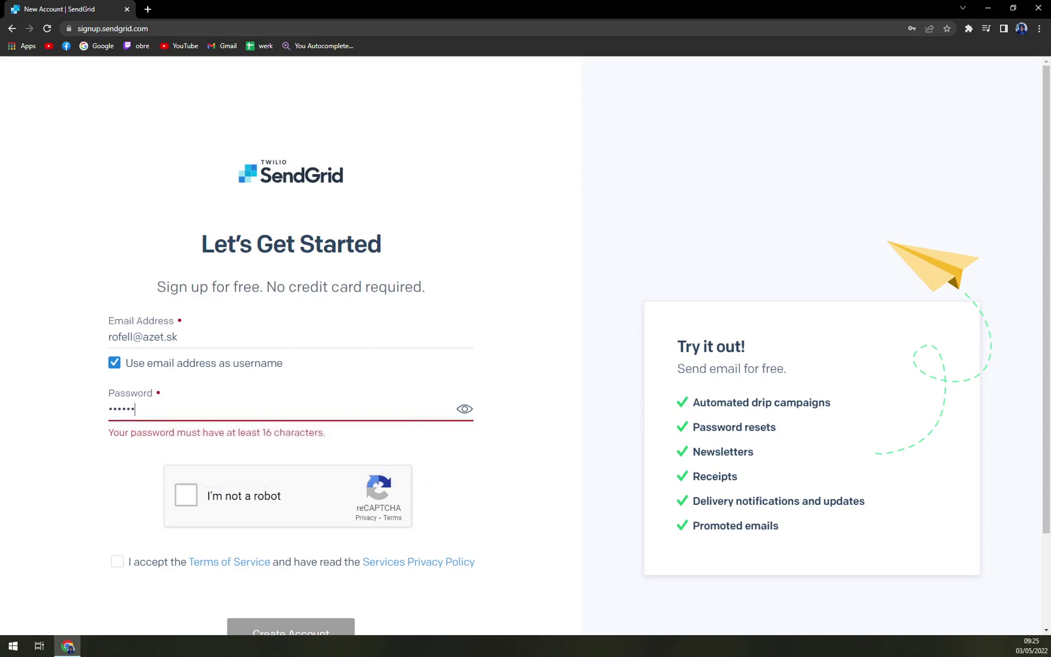
pyautogui.write('****')
pyautogui.click(177, 487)
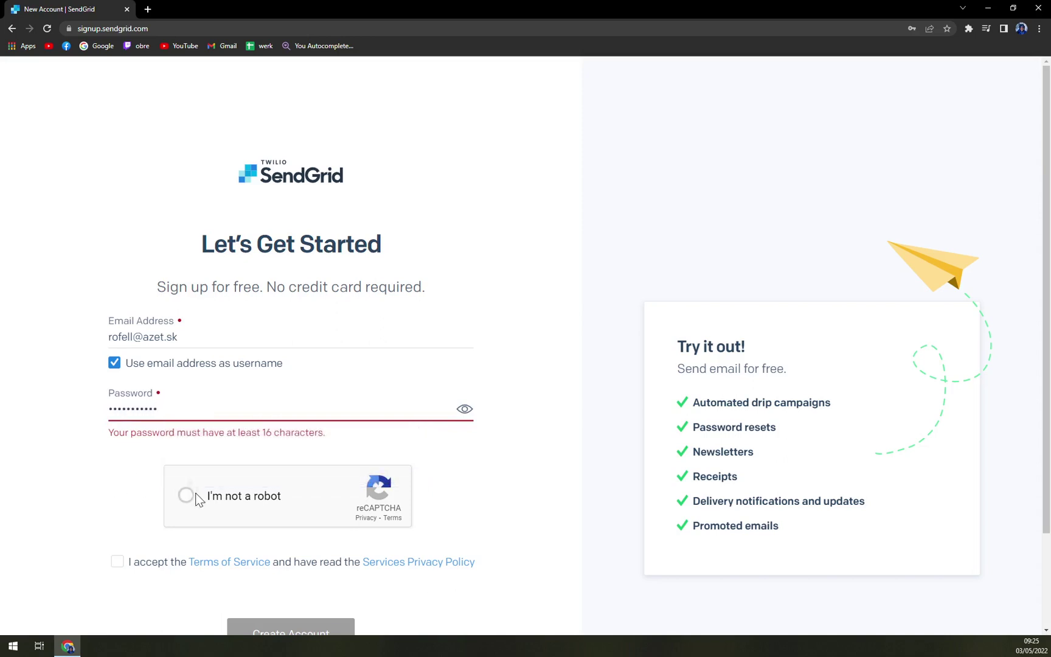
pyautogui.click(113, 559)
# Replace the too-short password with a 16-character one.
pyautogui.scroll(-2, 91, 541)
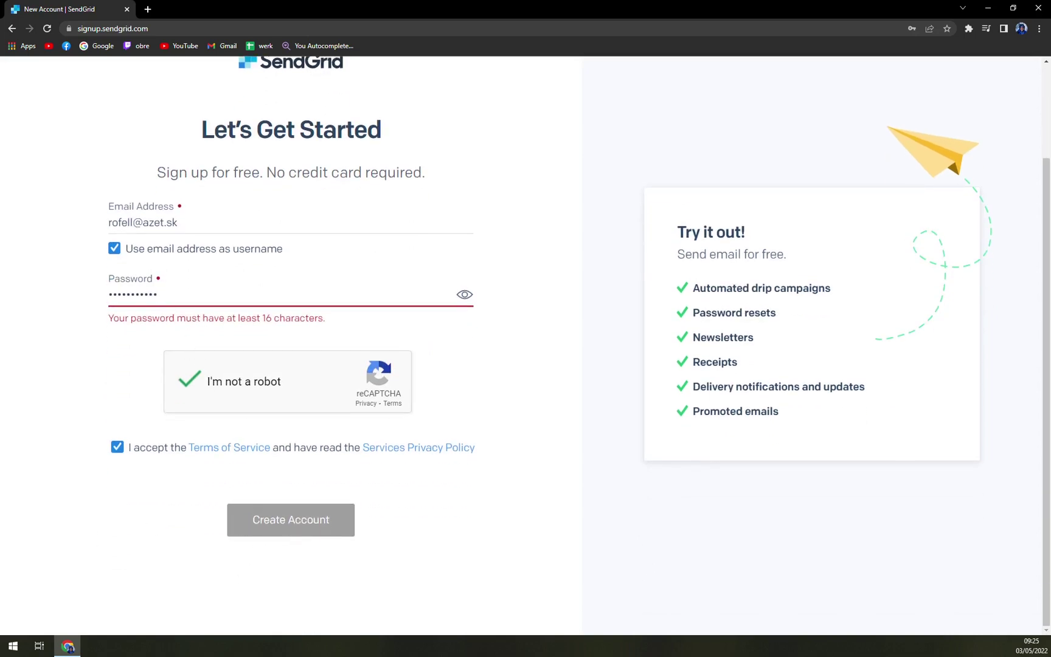
pyautogui.hotkey('ctrl', 'a')
pyautogui.write('*******')
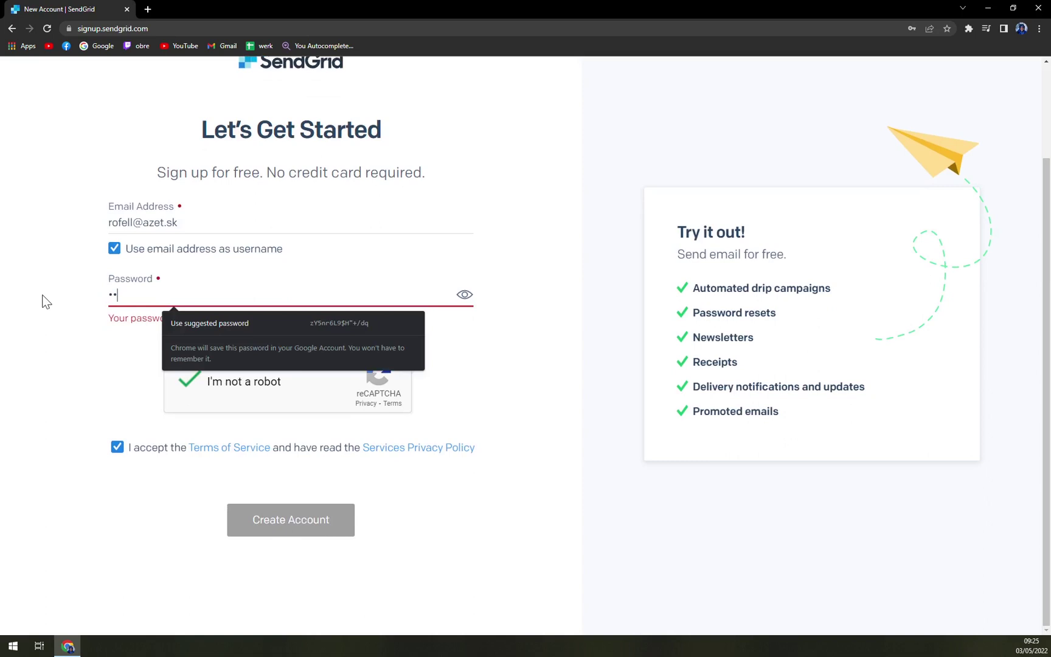
pyautogui.write('***')
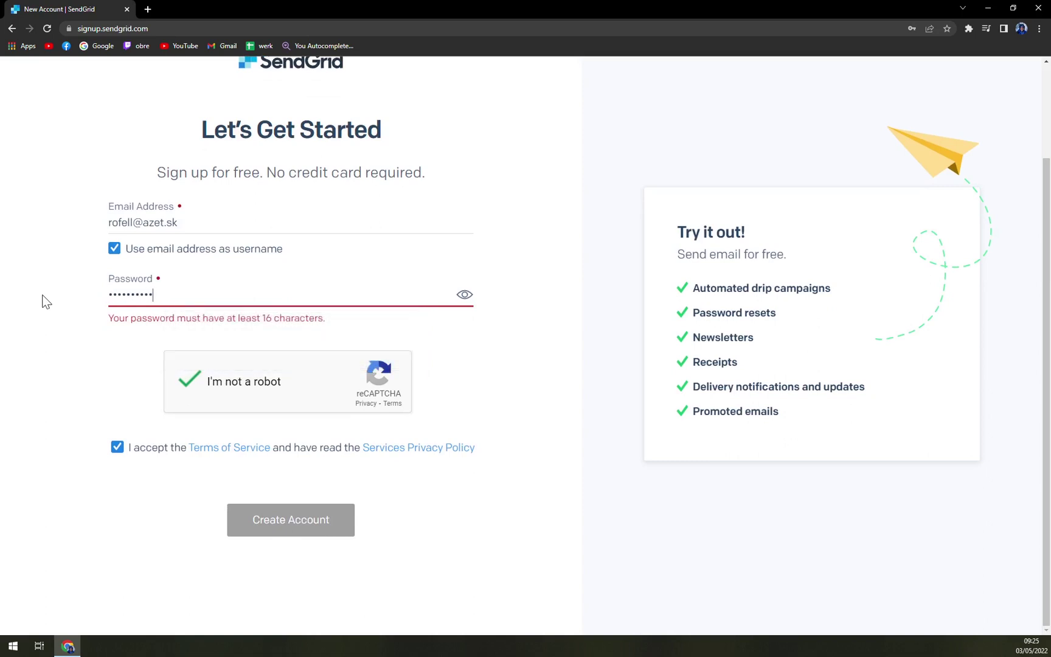
pyautogui.hotkey('ctrl', 'shift', 'm')
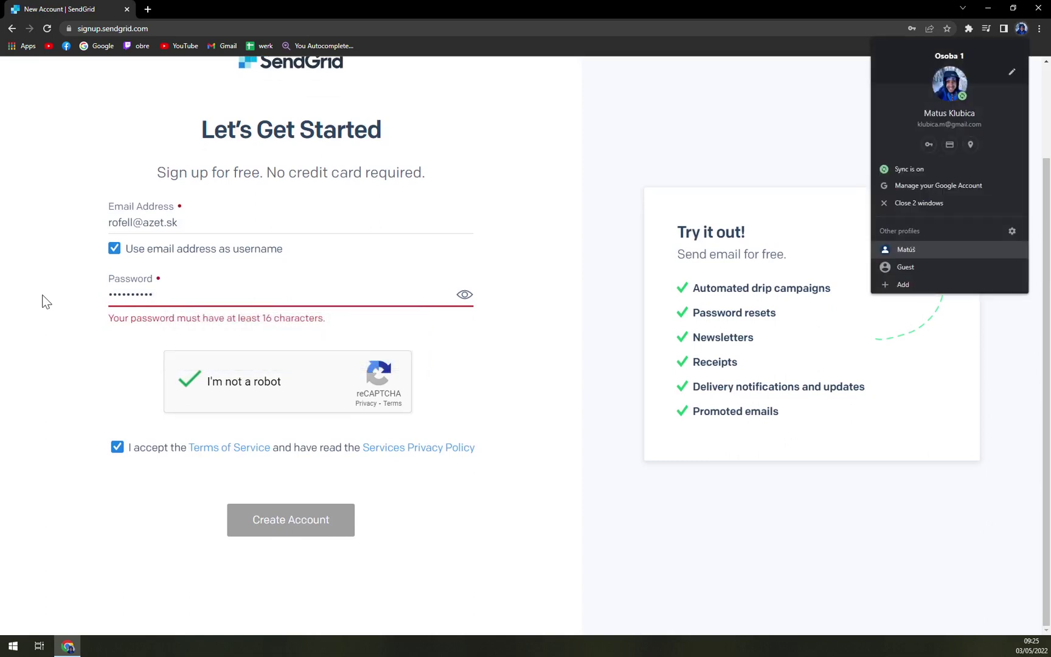
pyautogui.press('Escape')
pyautogui.press('BackSpace')
pyautogui.press('BackSpace')
pyautogui.press('BackSpace')
pyautogui.press('BackSpace')
pyautogui.press('BackSpace')
pyautogui.press('BackSpace')
pyautogui.press('BackSpace')
pyautogui.press('BackSpace')
pyautogui.press('BackSpace')
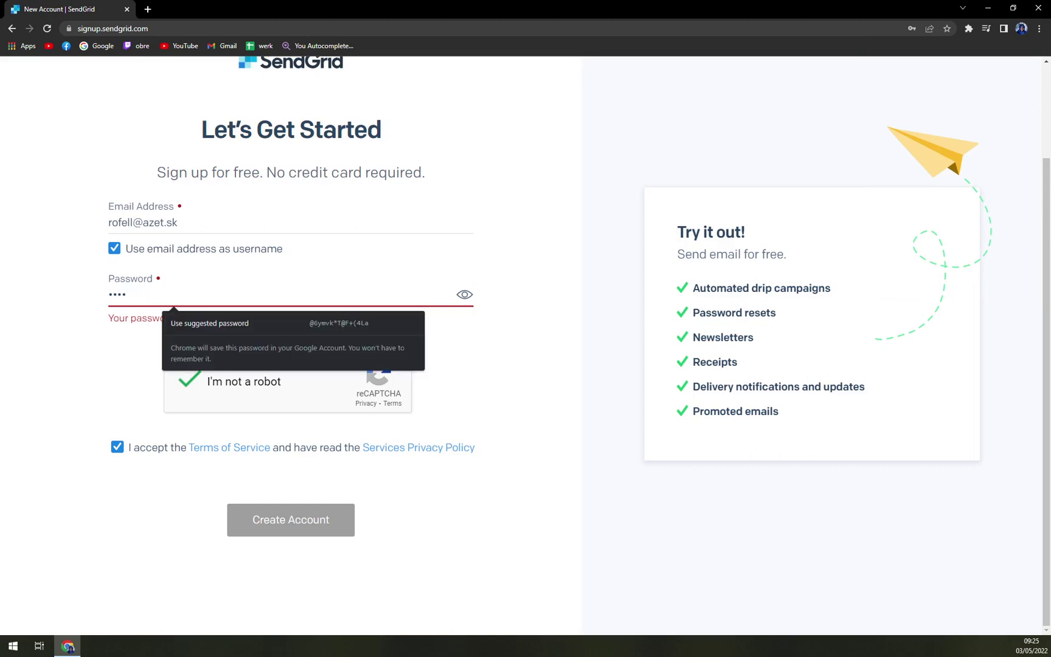
pyautogui.write('**********')
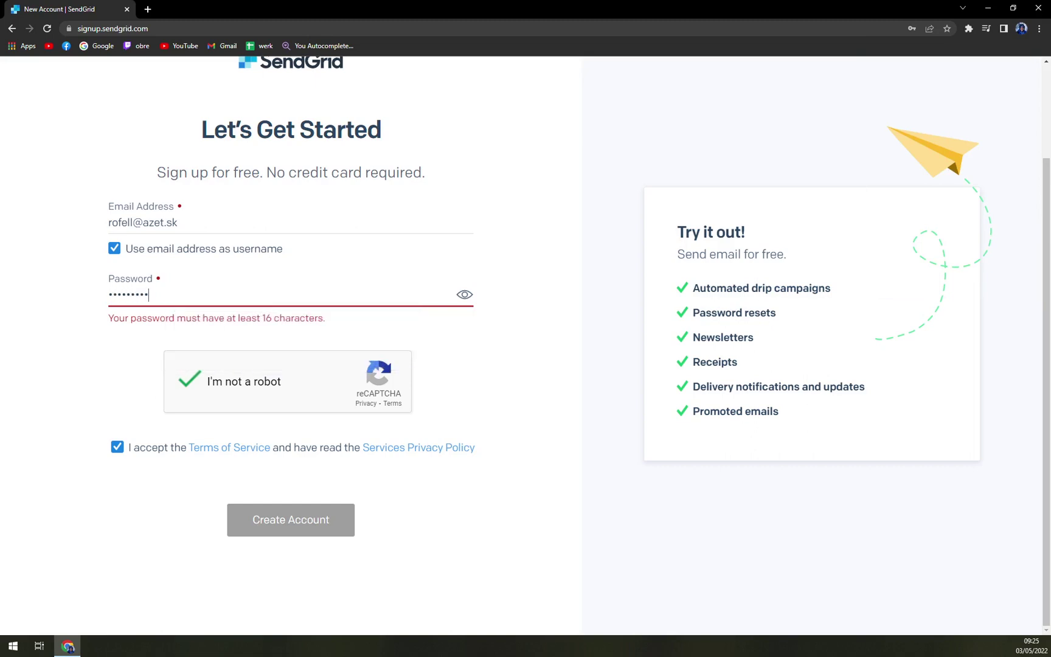
pyautogui.write('******')
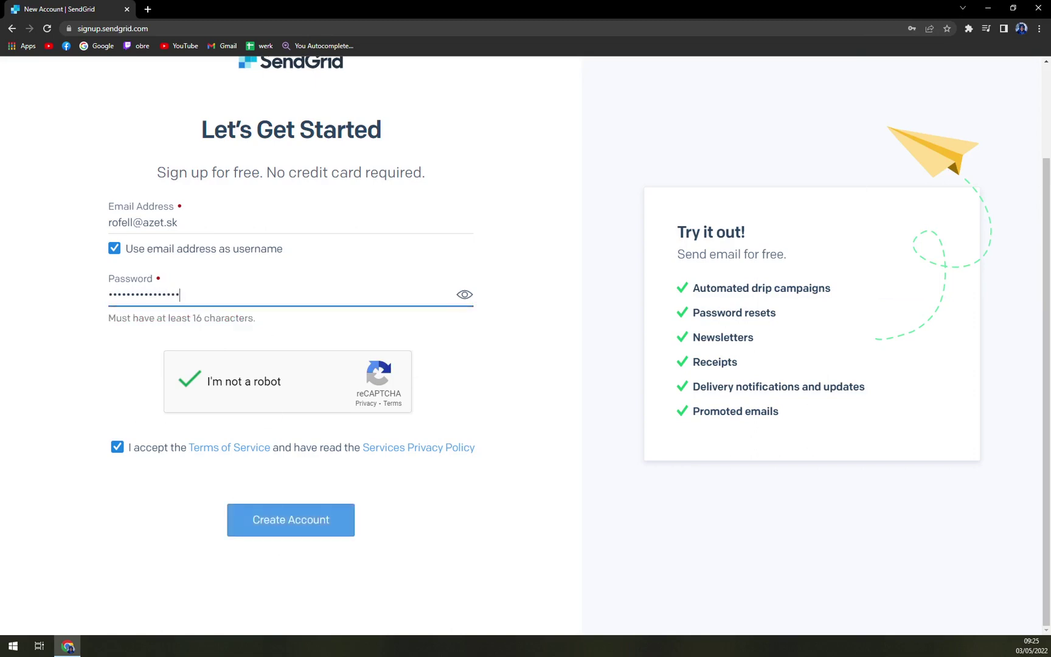
pyautogui.press('BackSpace')
pyautogui.write('*')
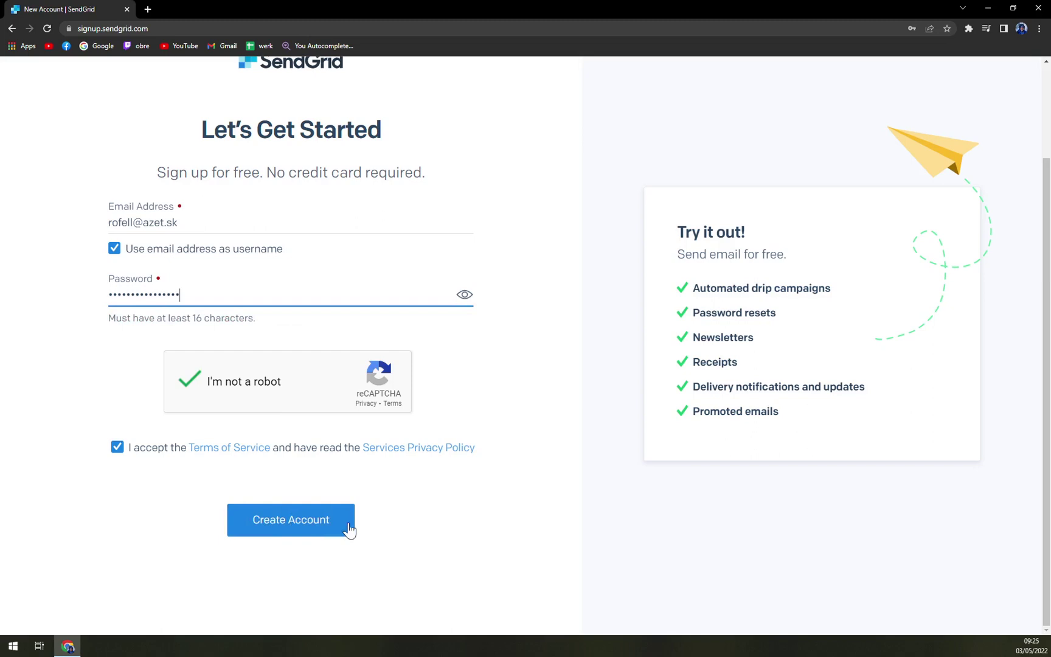
# Submit the sign-up form, then retype the rejected password with a new 16-character value.
pyautogui.click(308, 530)
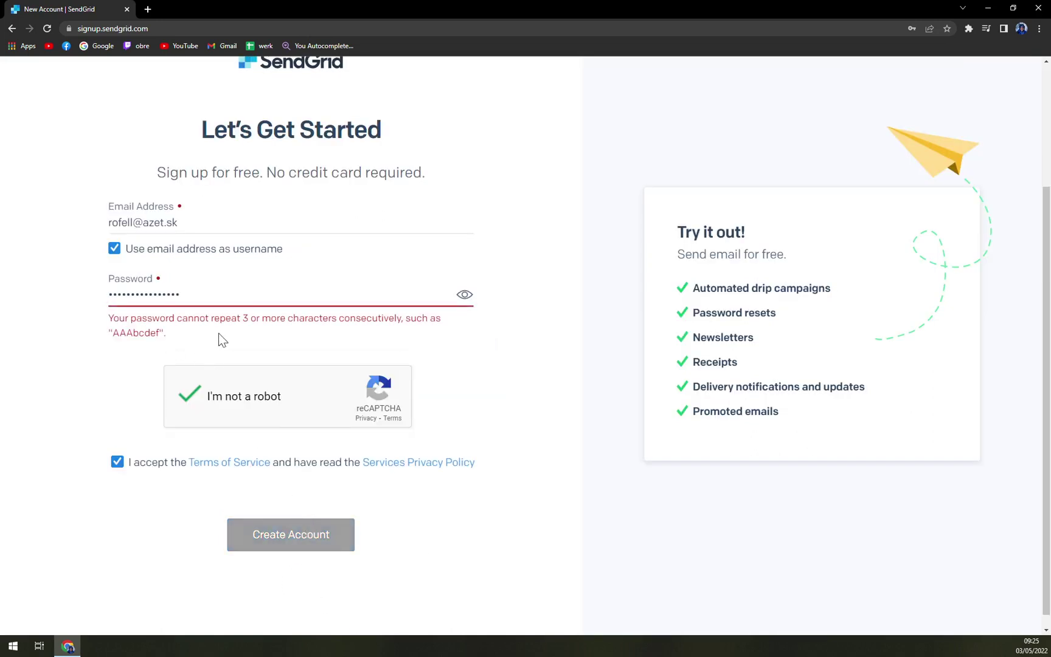
pyautogui.hotkey('ctrl', 'a')
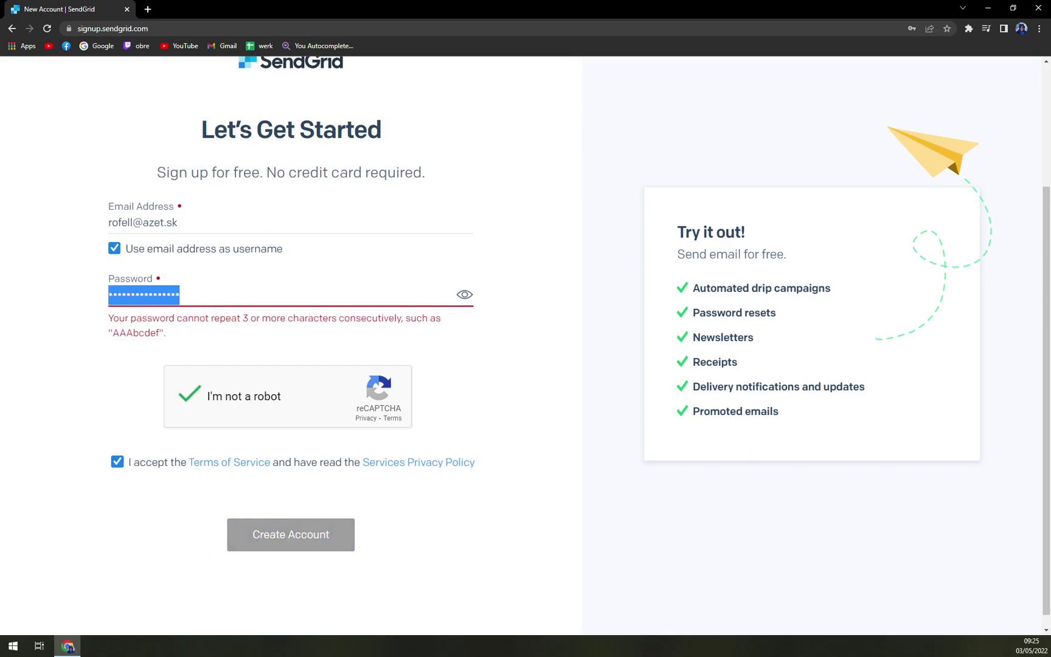
pyautogui.write('ab')
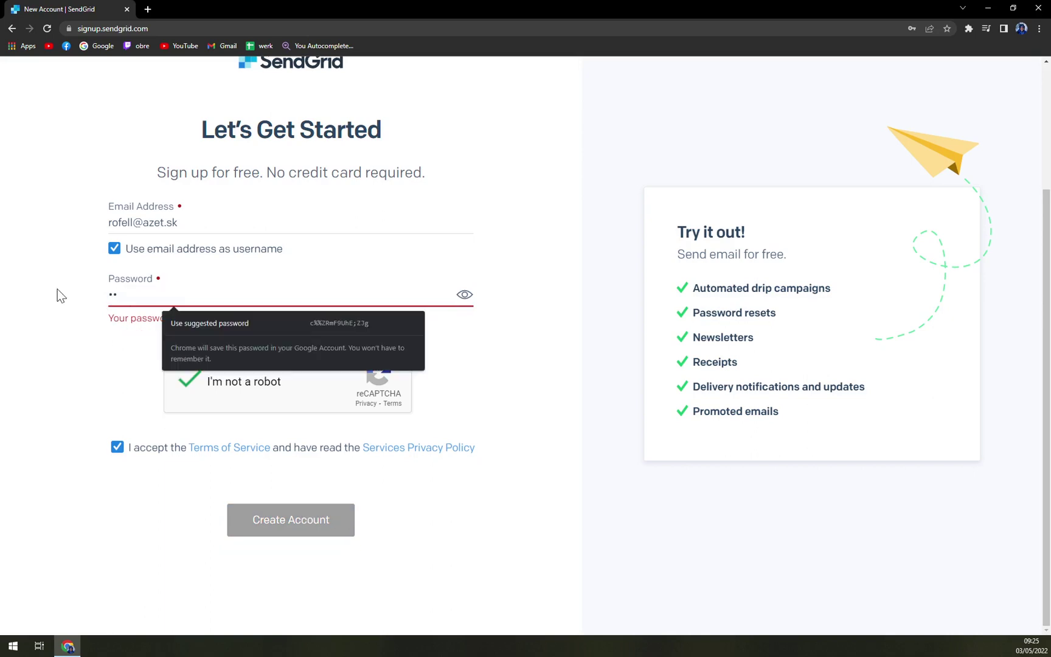
pyautogui.write('cdefgh')
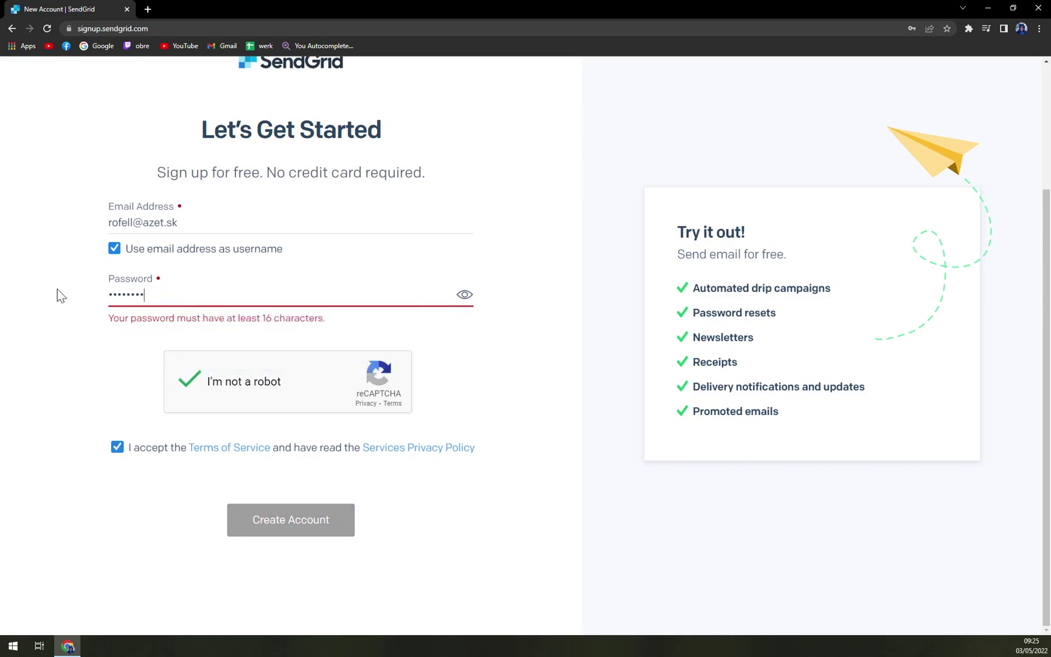
pyautogui.write('ijklmnop')
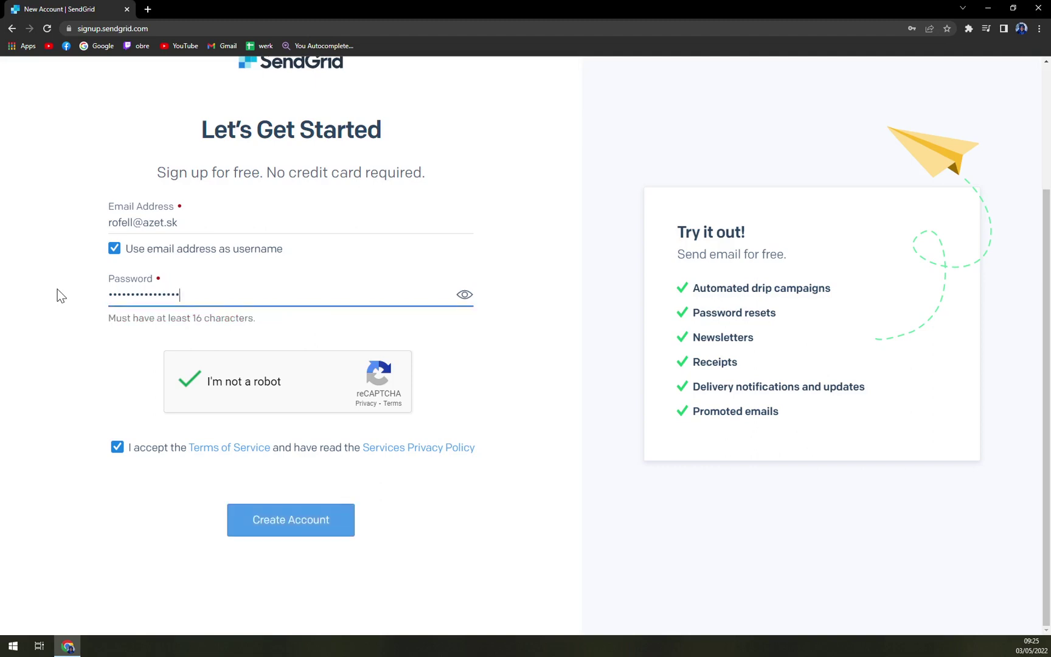
# Create the account without saving the password, then enter the first name, last name and company name.
pyautogui.click(263, 517)
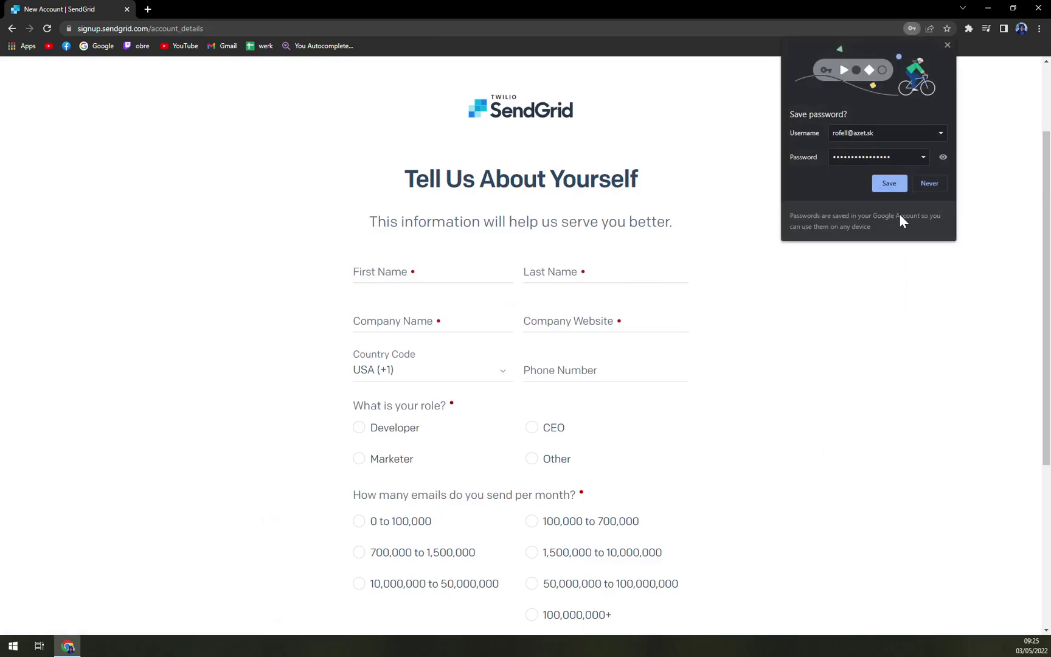
pyautogui.click(919, 186)
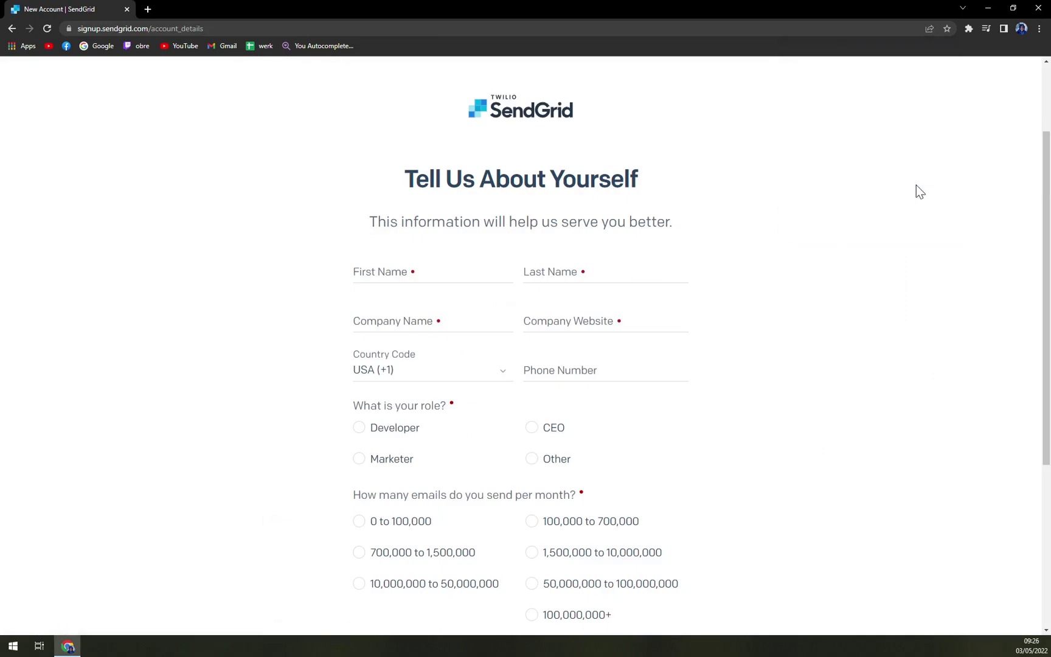
pyautogui.click(424, 273)
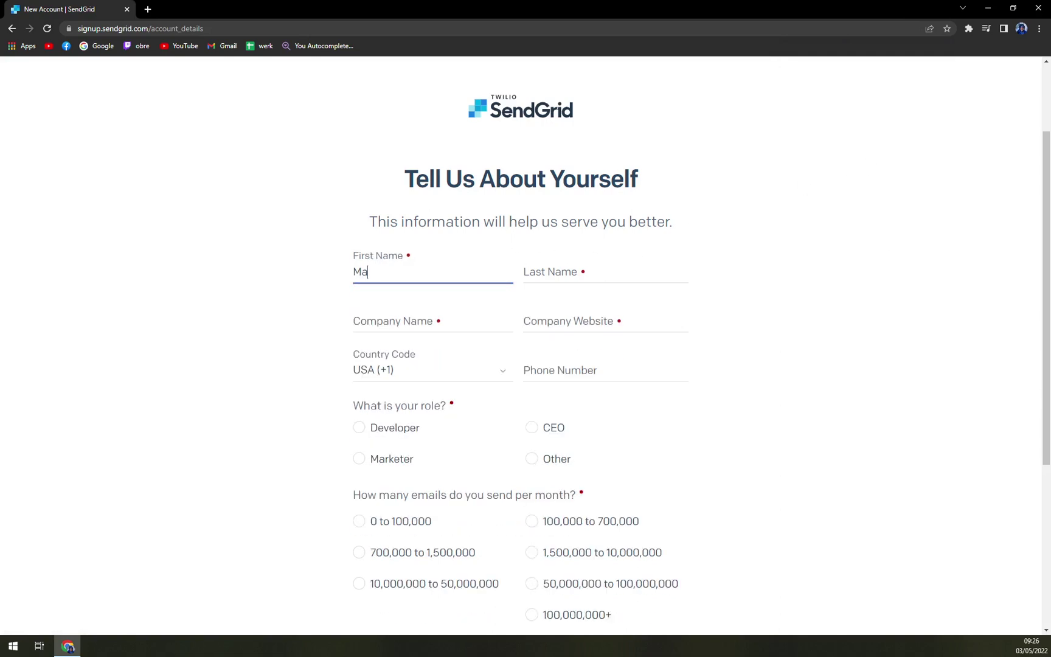
pyautogui.press('Tab')
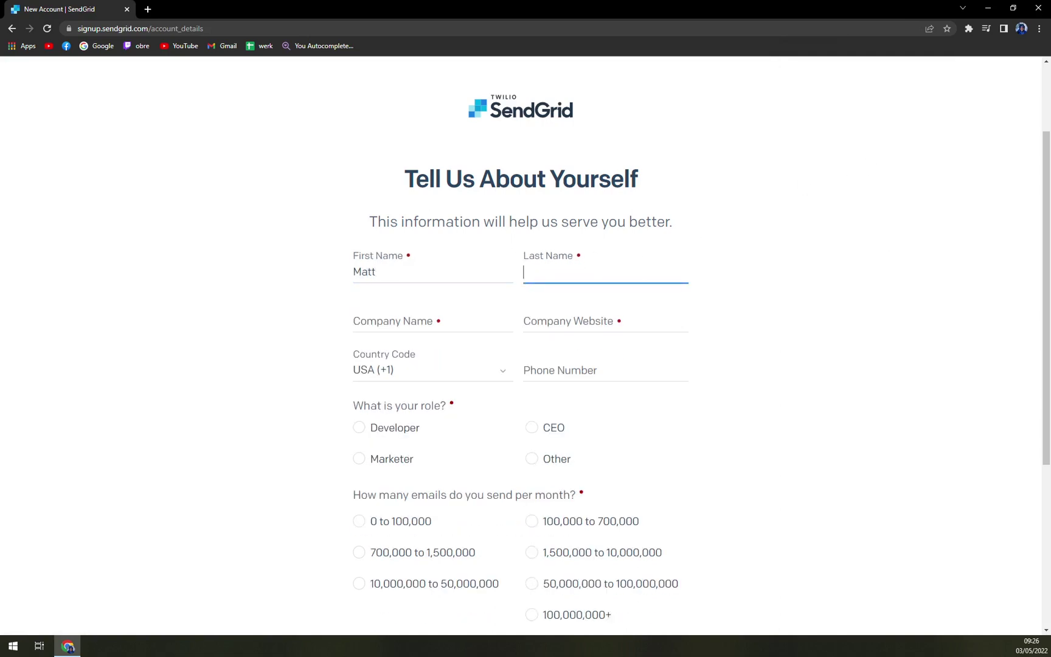
pyautogui.press('Tab')
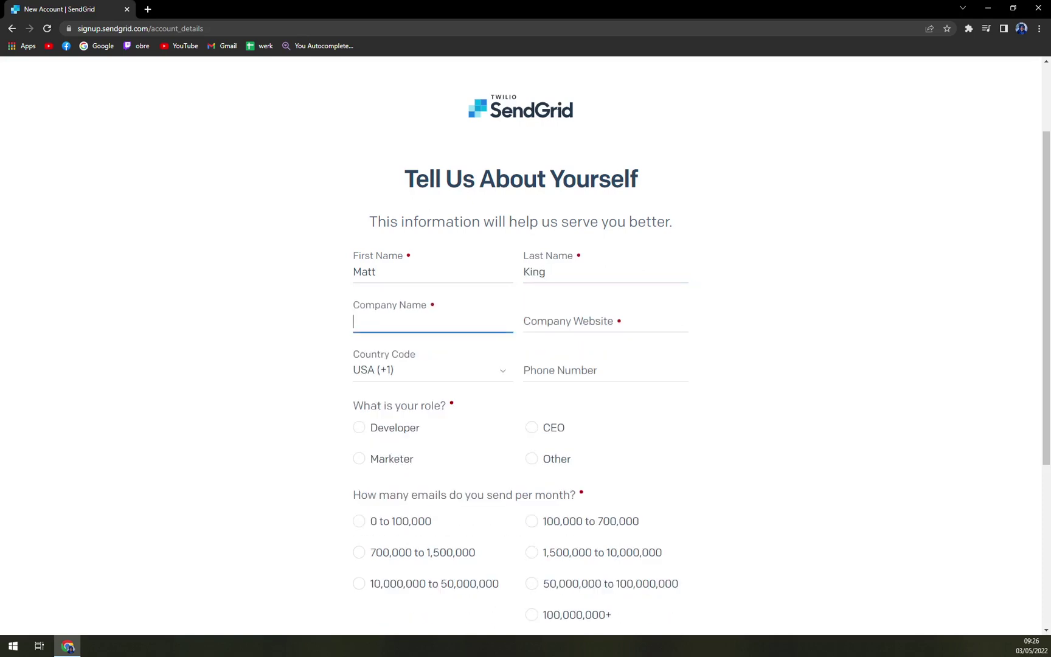
pyautogui.write('MKTutor')
pyautogui.write('ials')
# Enter azet.sk as the company website, leaving the country code unchanged.
pyautogui.click(605, 321)
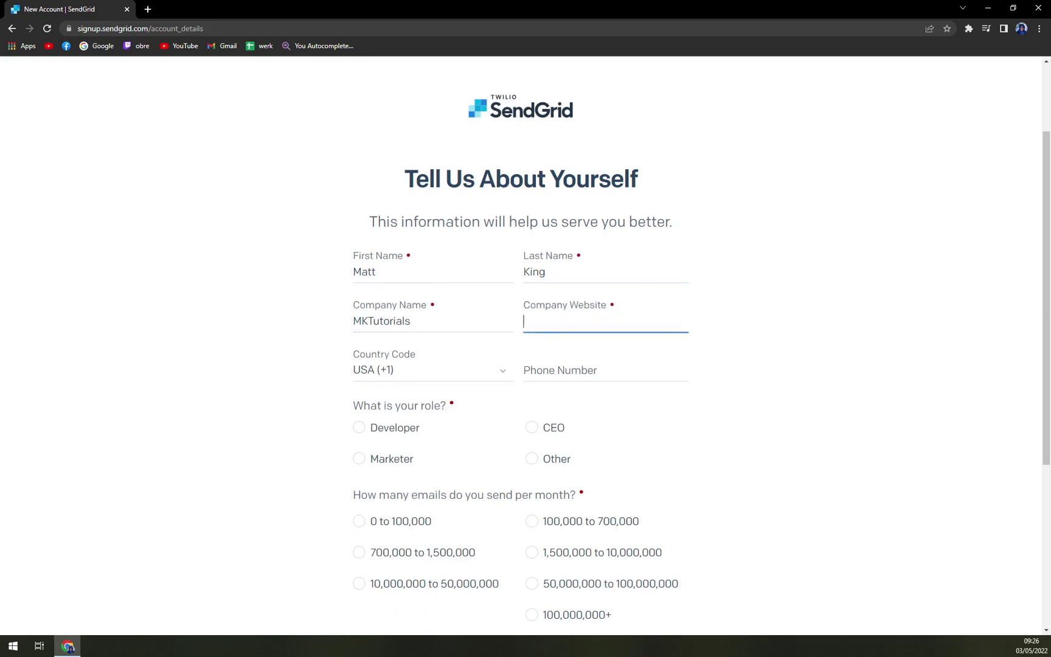
pyautogui.write('azet.sk')
pyautogui.press('Tab')
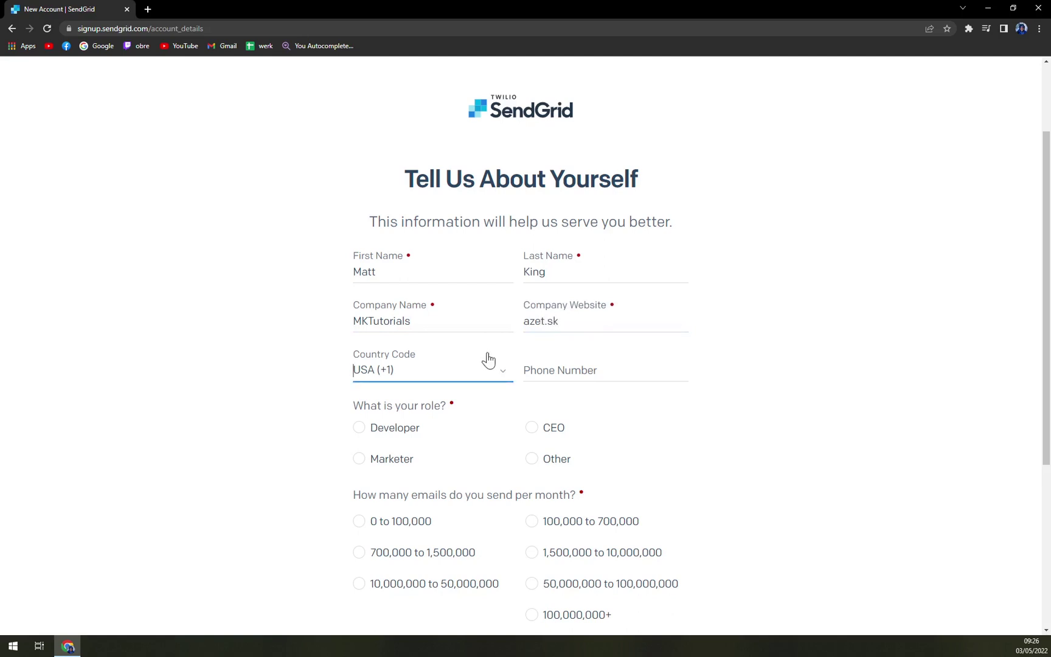
pyautogui.click(488, 360)
pyautogui.scroll(-1, 448, 373)
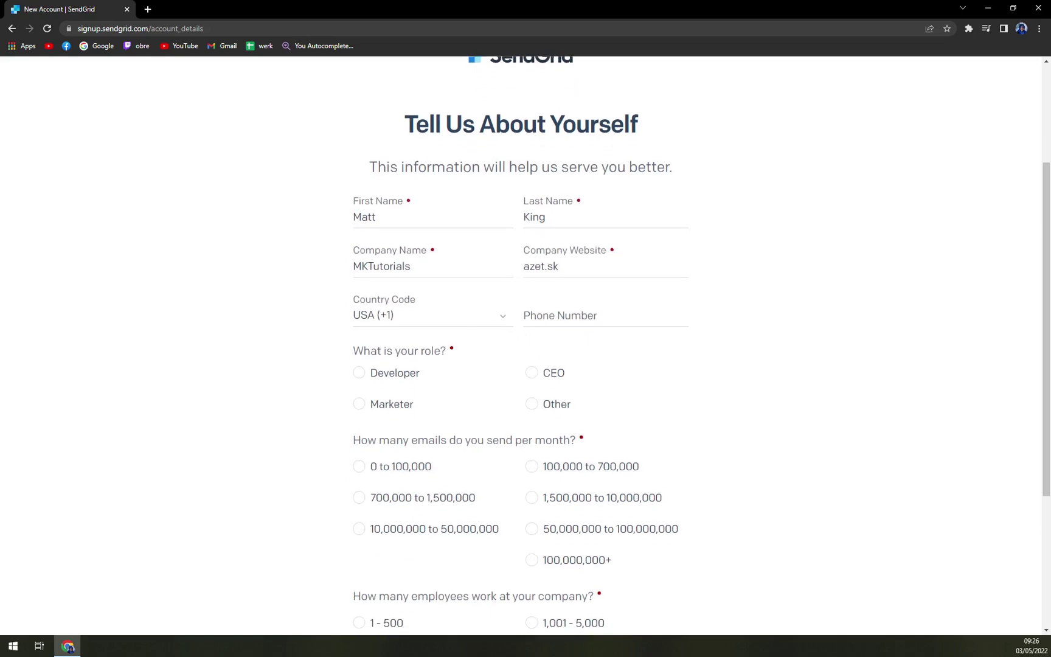
pyautogui.moveTo(434, 242); pyautogui.dragTo(433, 253)
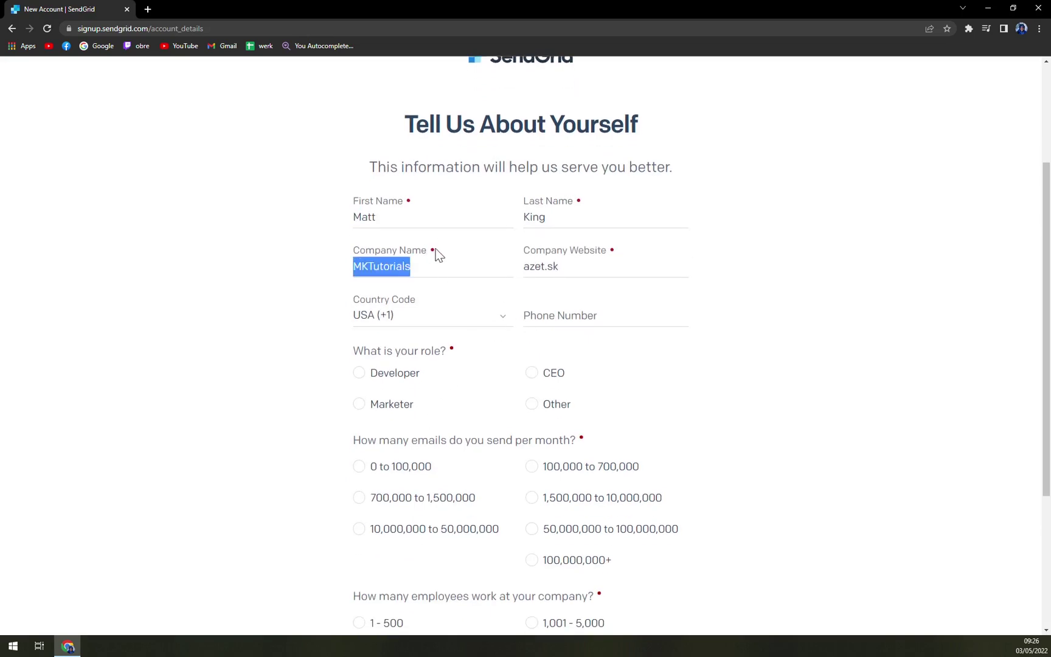
pyautogui.click(434, 254)
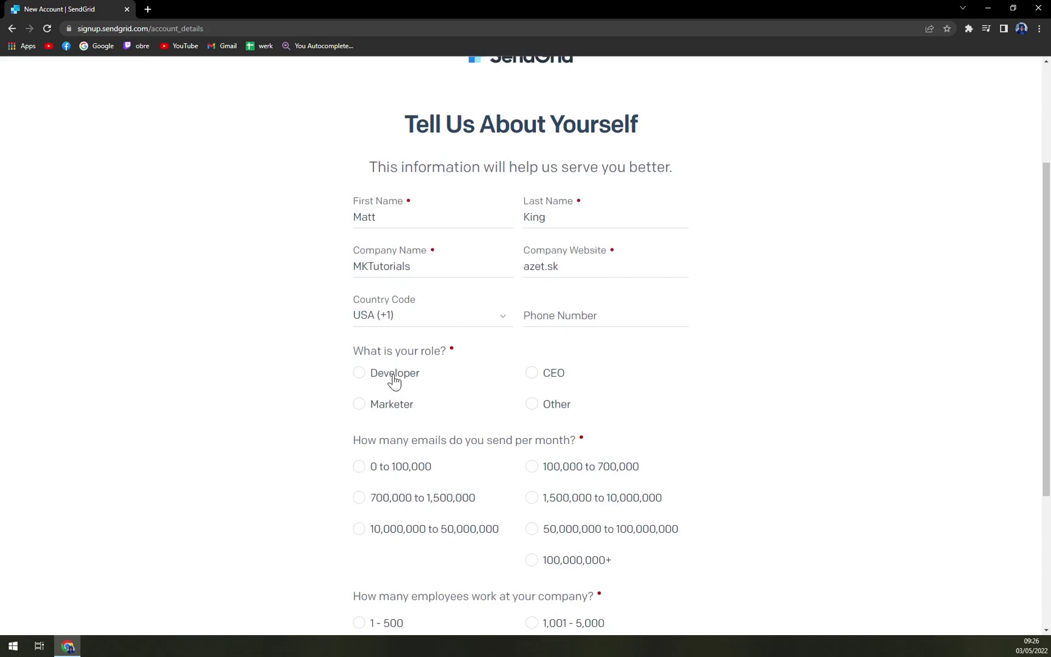
# Choose role Other and 0 to 100,000 emails per month.
pyautogui.click(547, 411)
pyautogui.scroll(-2, 699, 455)
pyautogui.click(406, 310)
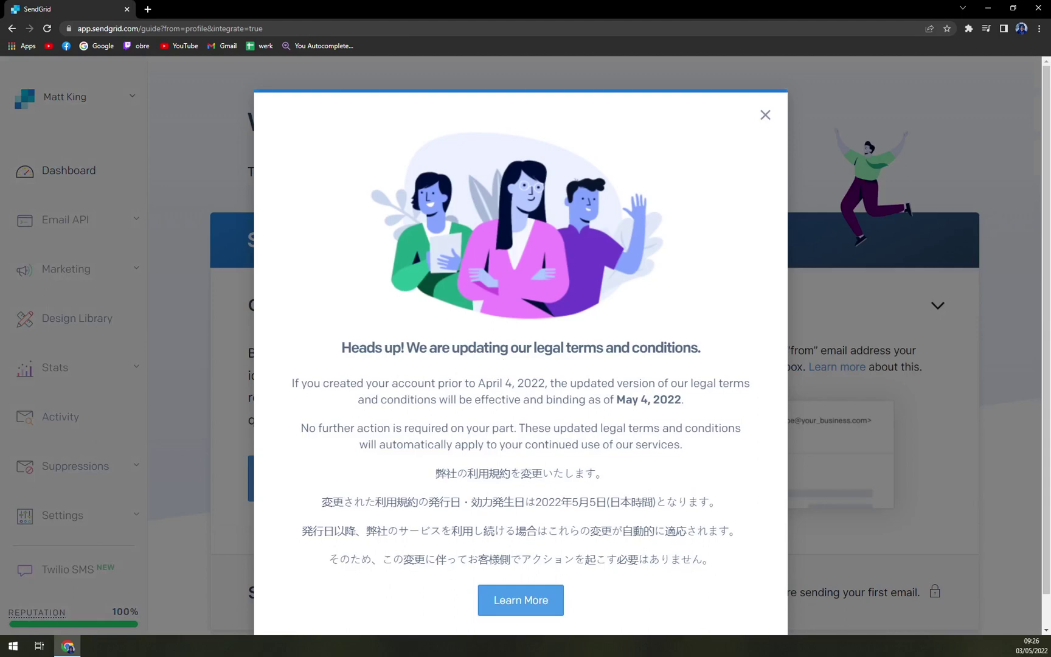
# Close the legal-terms notice and start creating a Single Sender from the welcome guide.
pyautogui.scroll(-1, 687, 366)
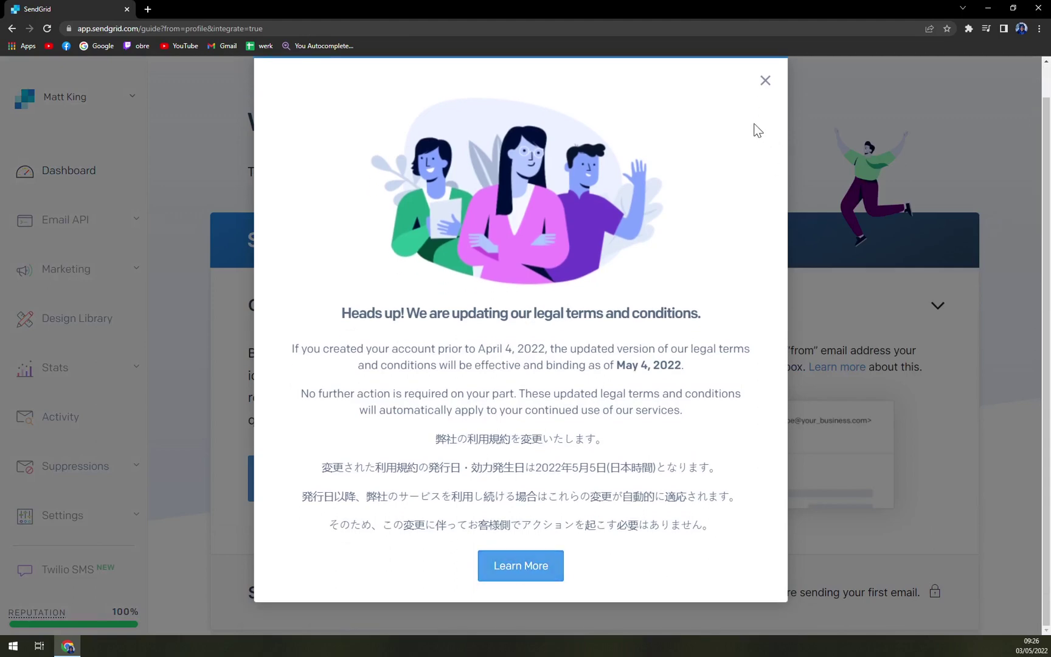
pyautogui.click(765, 82)
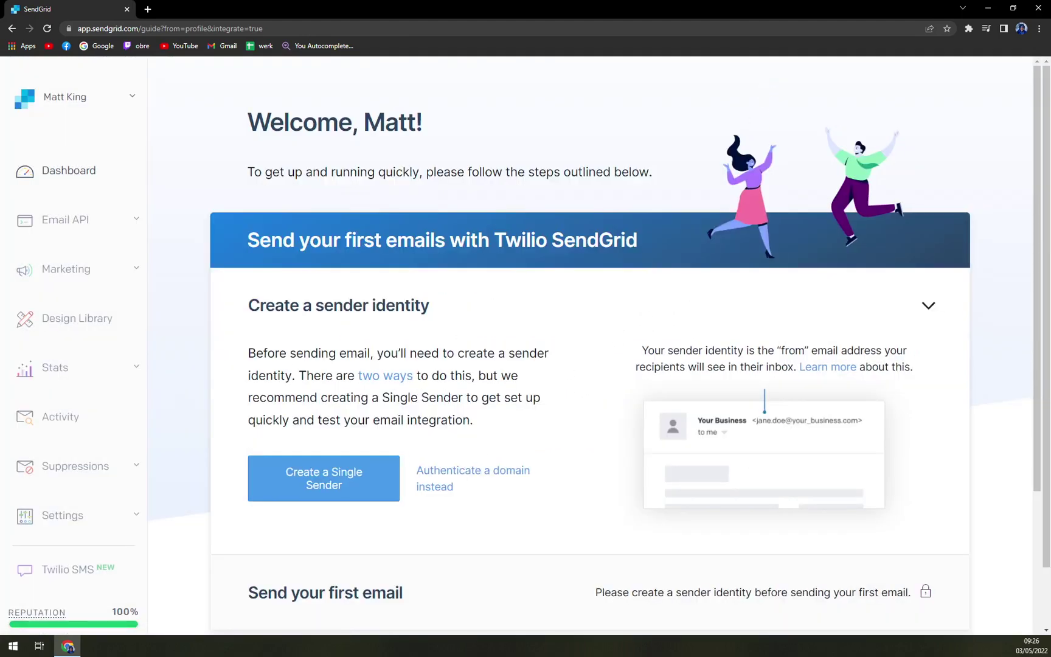
pyautogui.scroll(-5, 504, 403)
pyautogui.scroll(5, 504, 403)
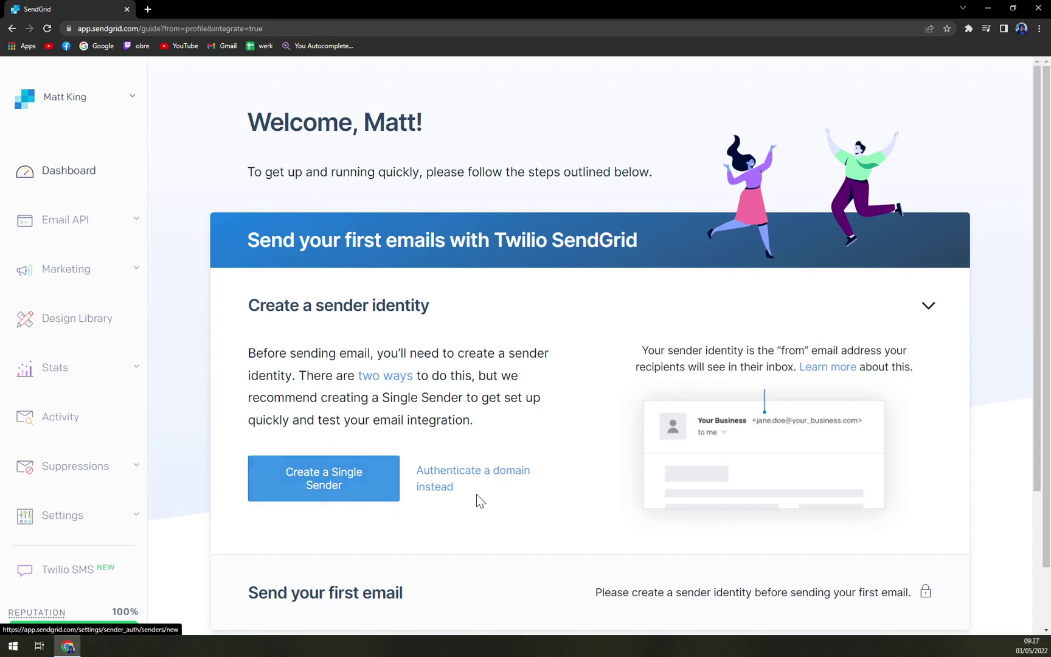
pyautogui.scroll(-5, 722, 482)
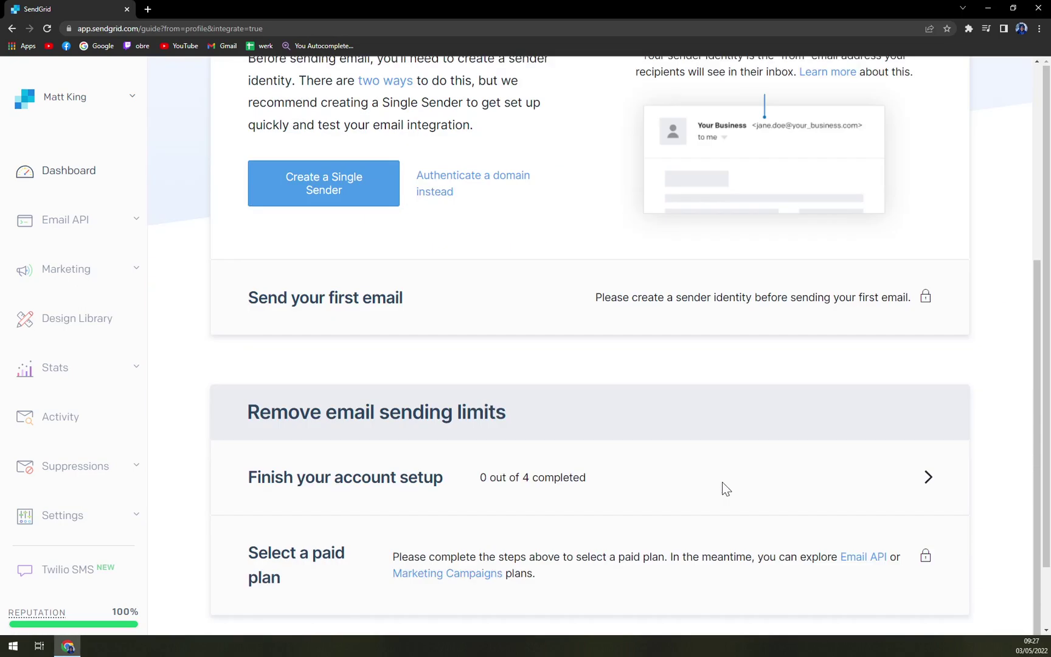
pyautogui.scroll(5, 724, 487)
pyautogui.click(326, 482)
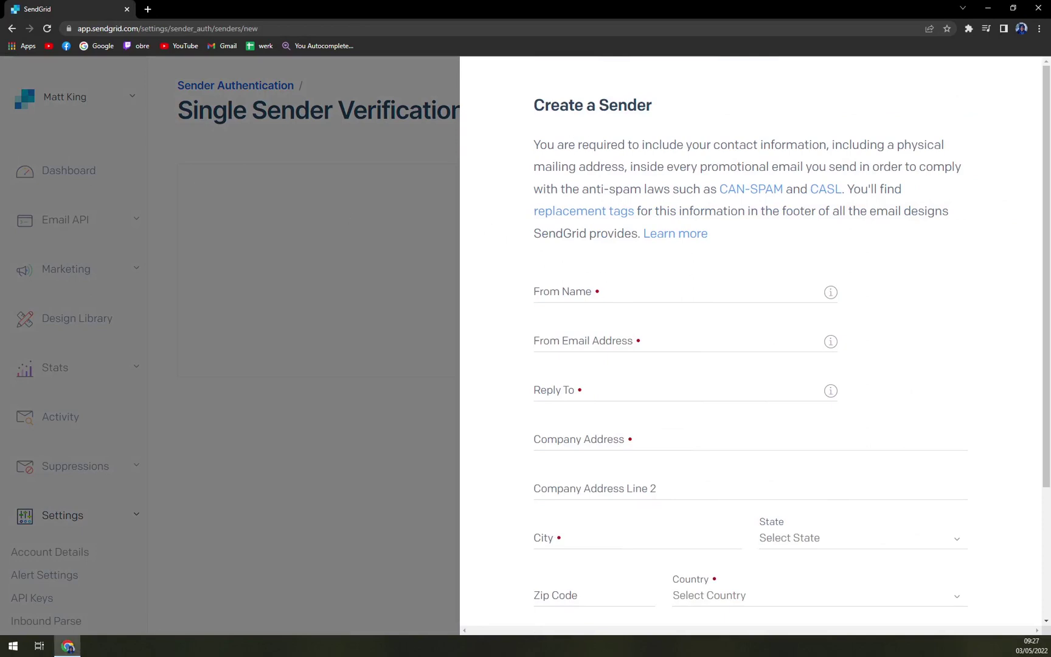
# Fill the From Name and From Email Address with a sample sender name and e-mail.
pyautogui.click(615, 291)
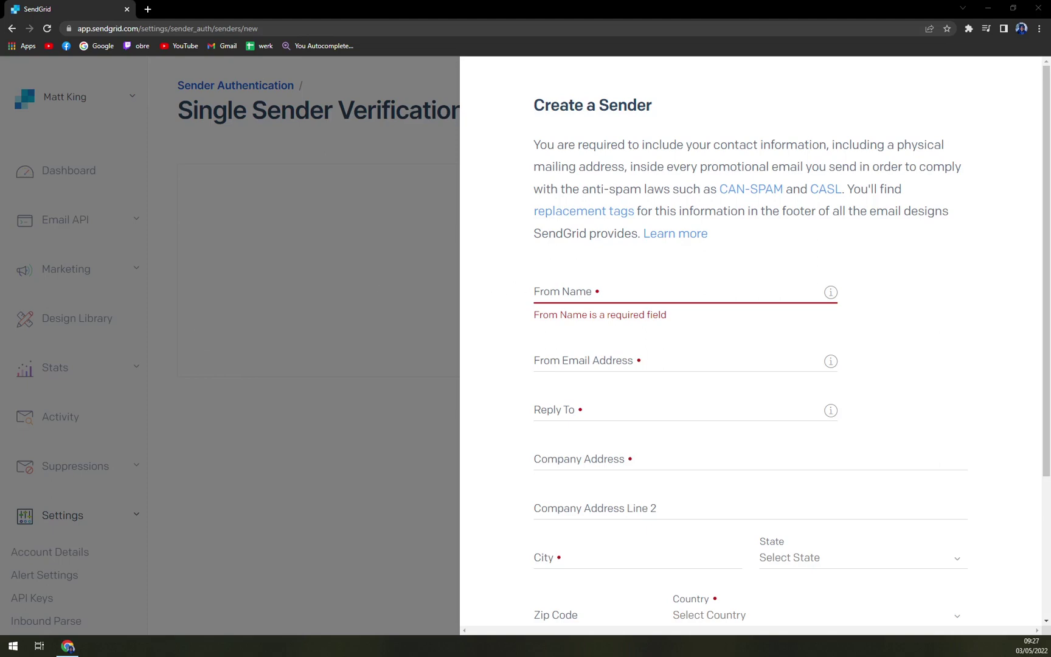
pyautogui.click(595, 364)
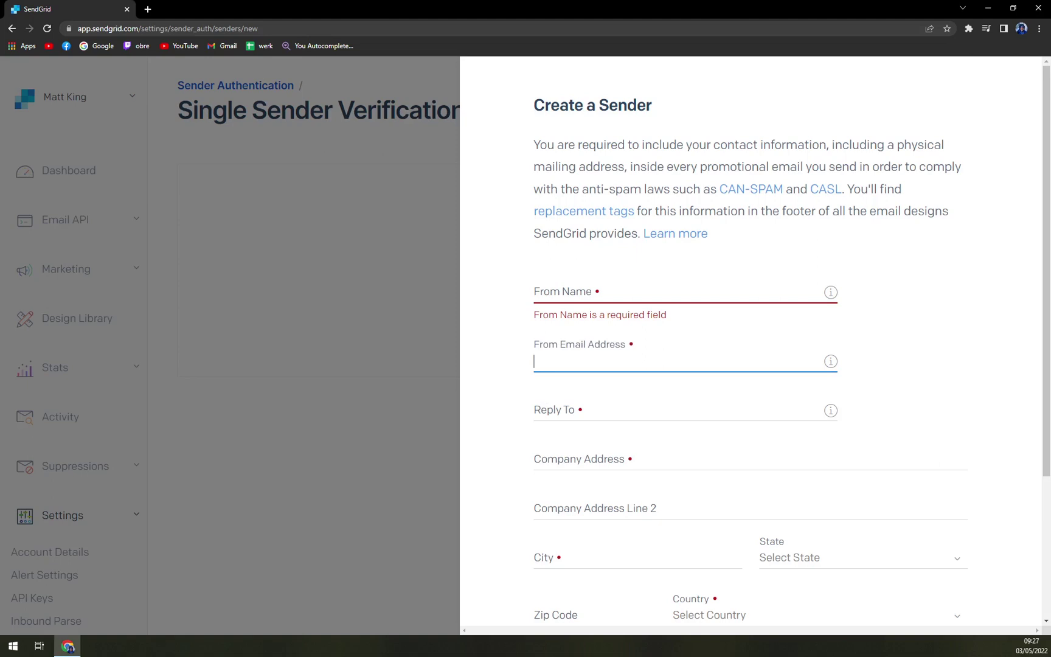
pyautogui.hotkey('shift', 'Tab')
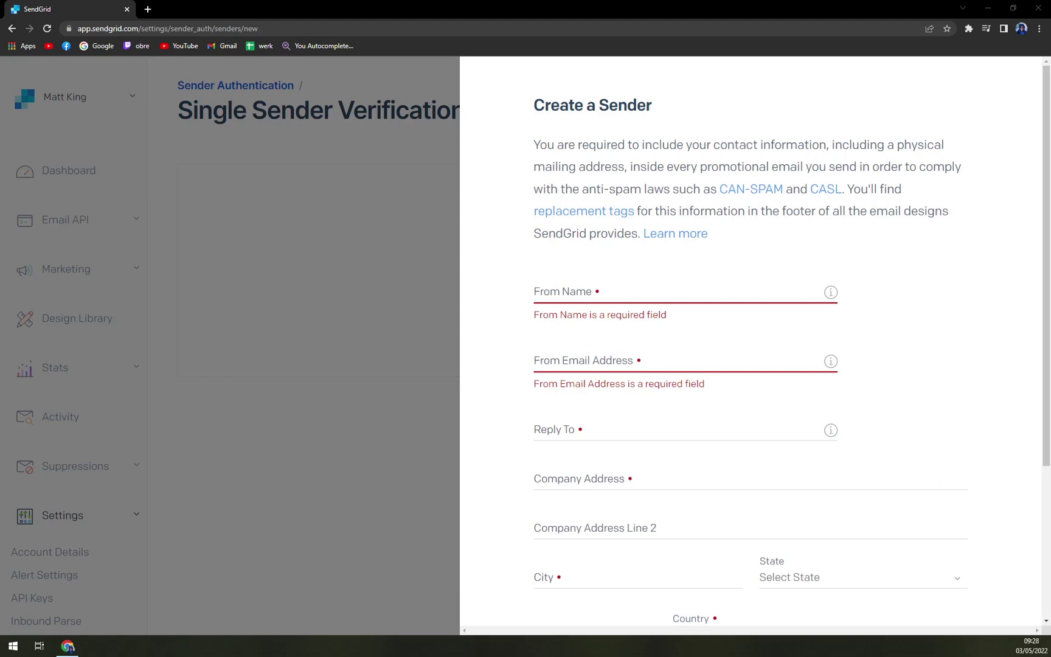
pyautogui.click(578, 292)
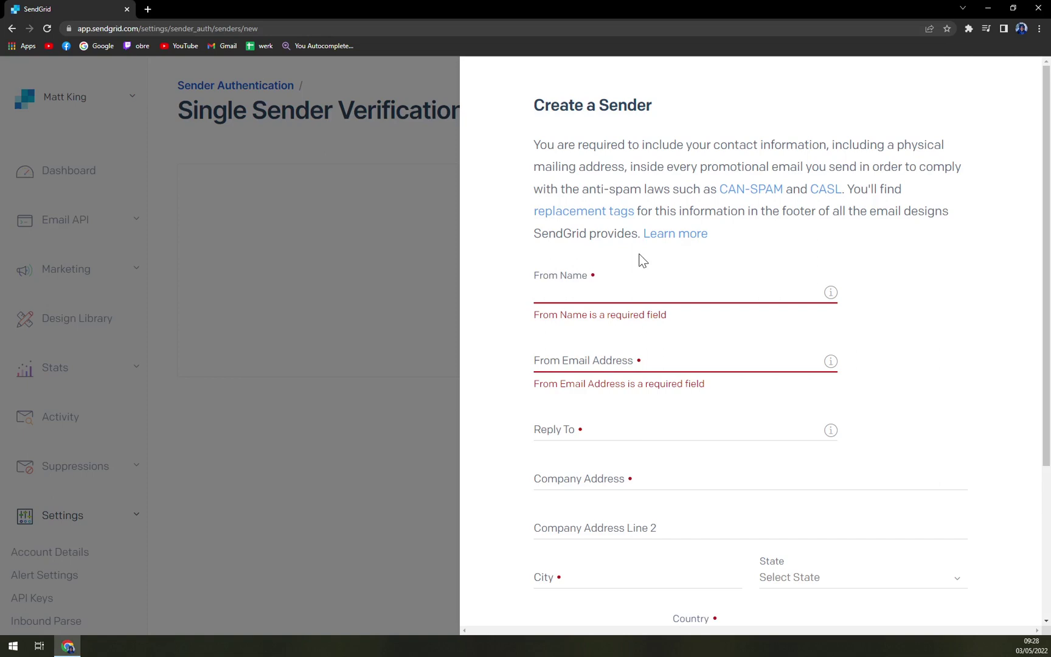
pyautogui.write('Matt')
pyautogui.press('Tab')
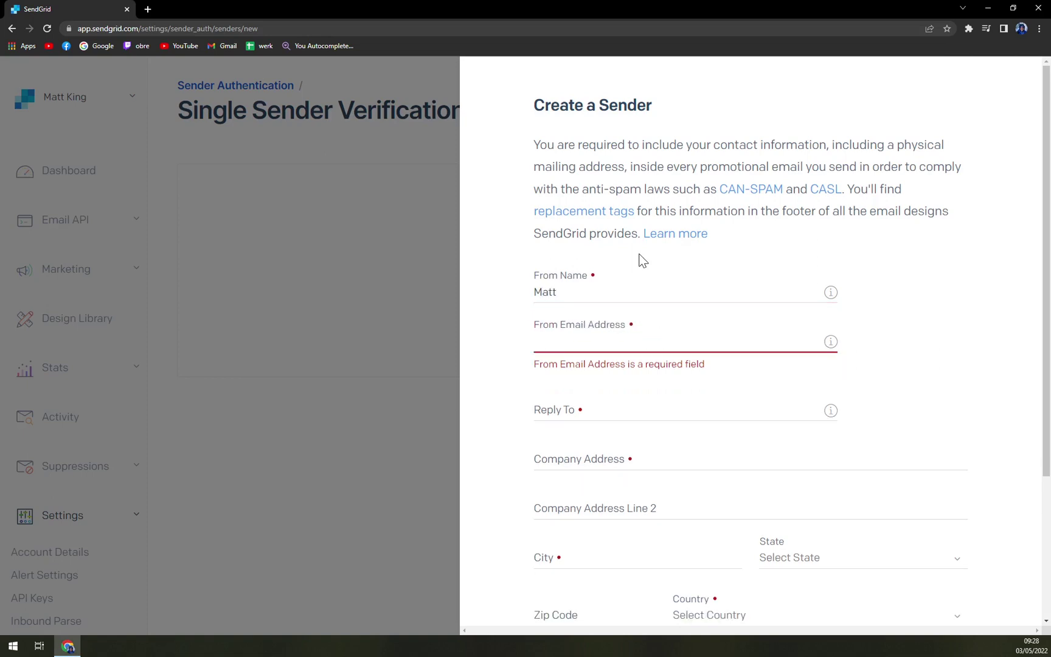
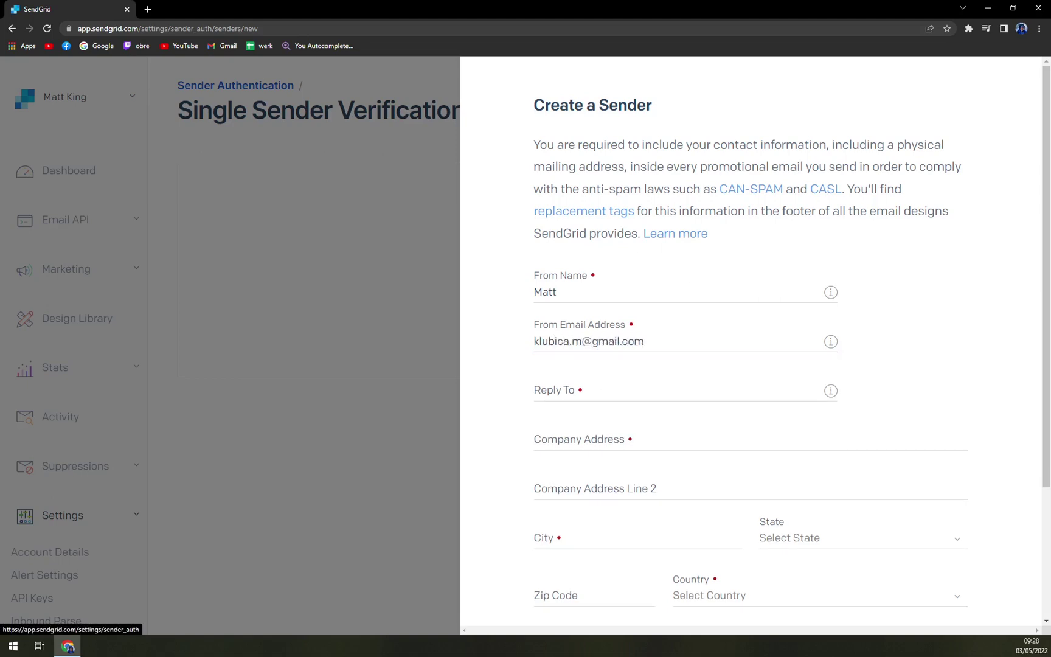
pyautogui.press('Tab')
# Move through the Reply To and Company Address fields, then cancel the form unsaved.
pyautogui.click(681, 436)
pyautogui.scroll(-1, 714, 429)
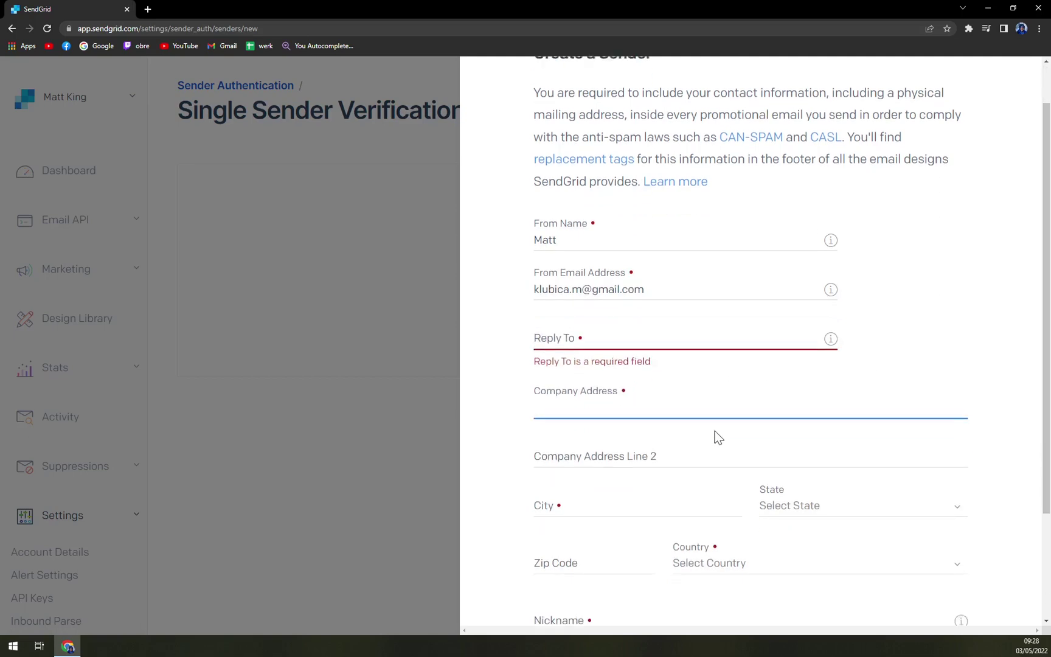
pyautogui.press('Tab')
pyautogui.scroll(-3, 631, 469)
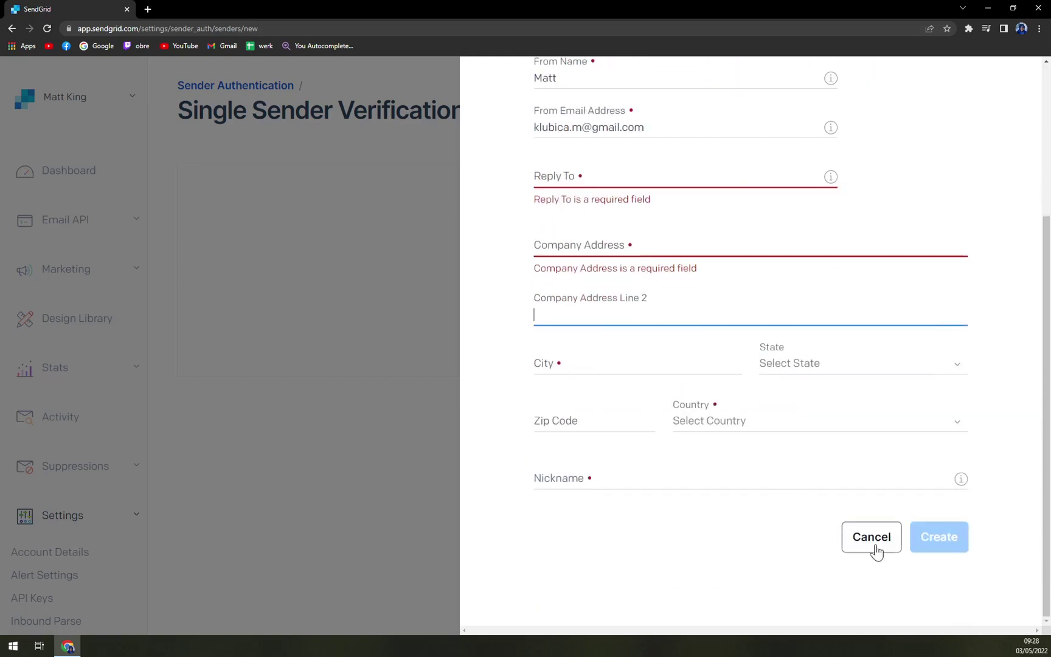
pyautogui.scroll(4, 605, 331)
pyautogui.scroll(-4, 669, 274)
pyautogui.scroll(2, 699, 318)
pyautogui.scroll(2, 699, 328)
pyautogui.click(727, 383)
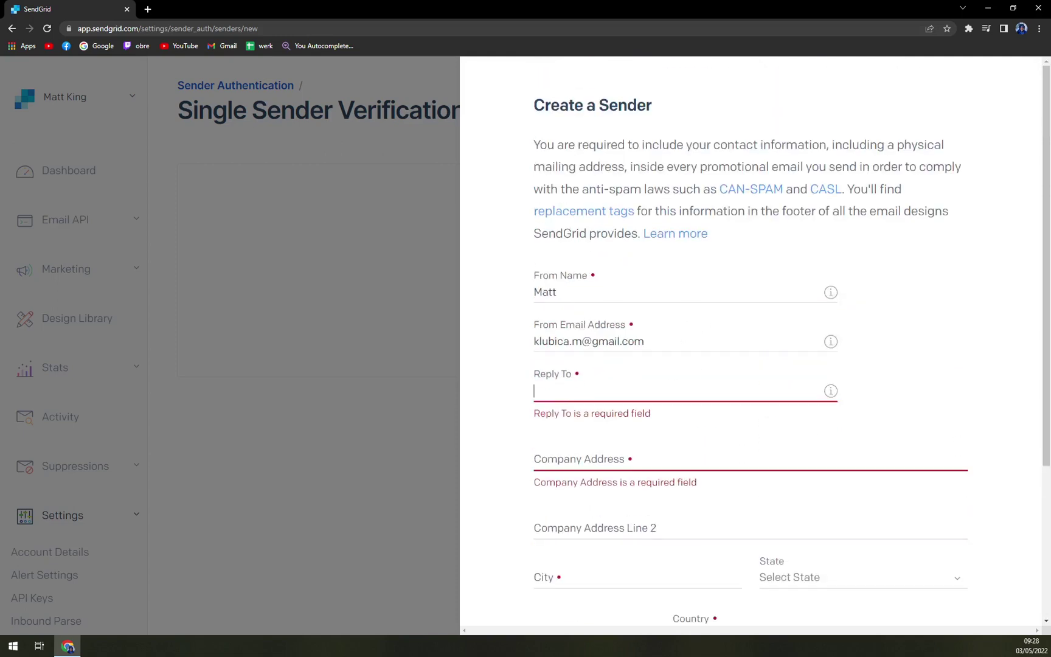
pyautogui.scroll(-4, 700, 438)
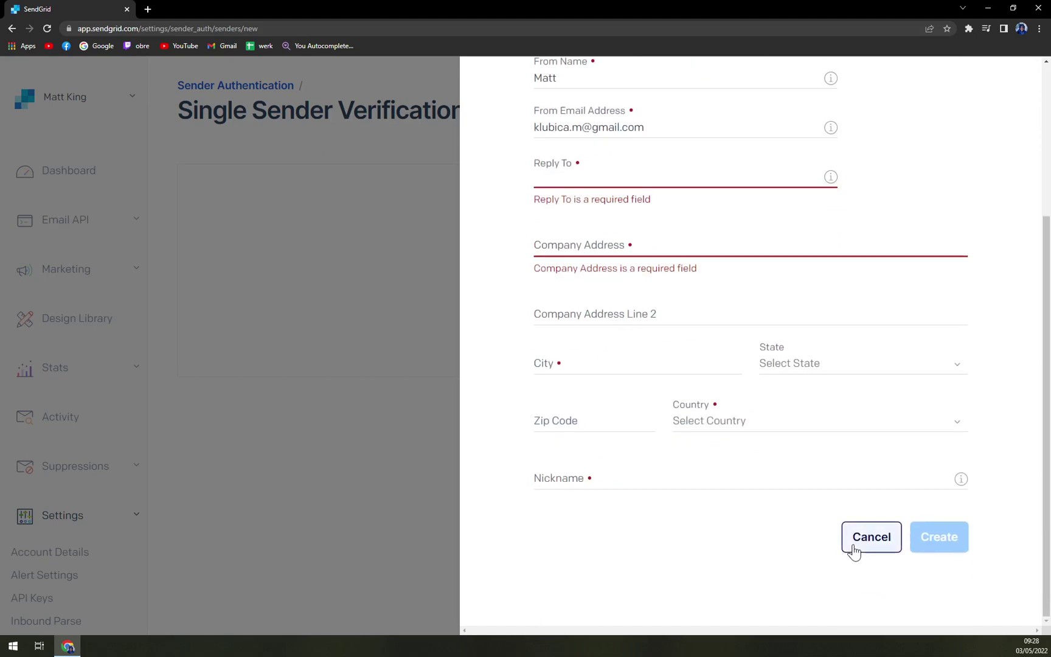
pyautogui.click(871, 536)
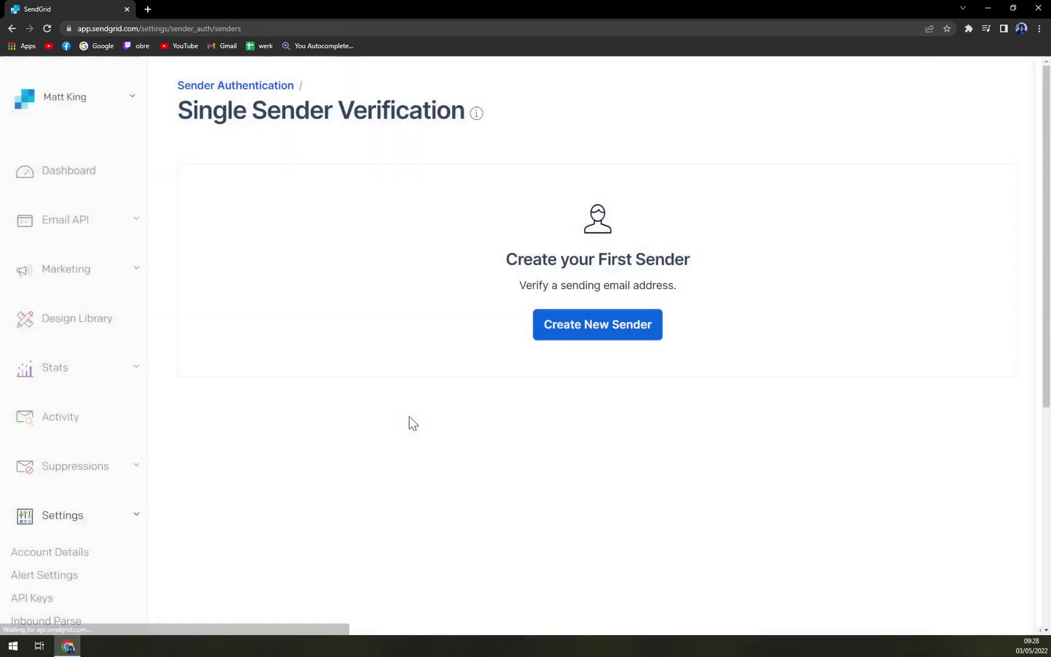
# Return to the dashboard and expand the Email API and Marketing sidebar sections.
pyautogui.click(56, 176)
pyautogui.click(71, 220)
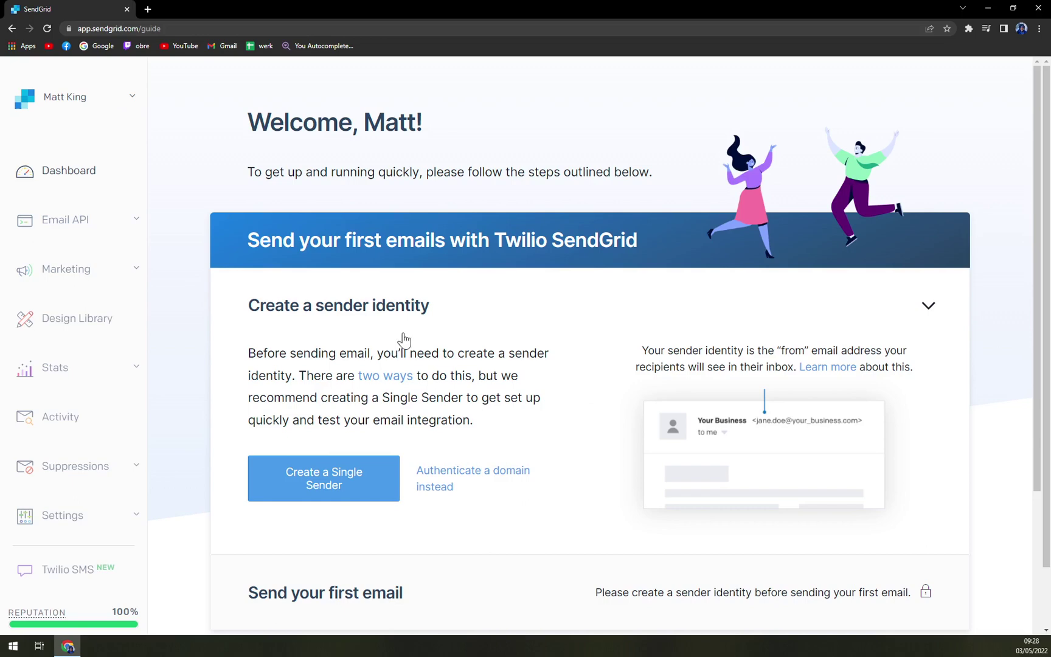
pyautogui.scroll(-5, 549, 424)
pyautogui.scroll(1, 337, 234)
pyautogui.scroll(1, 337, 234)
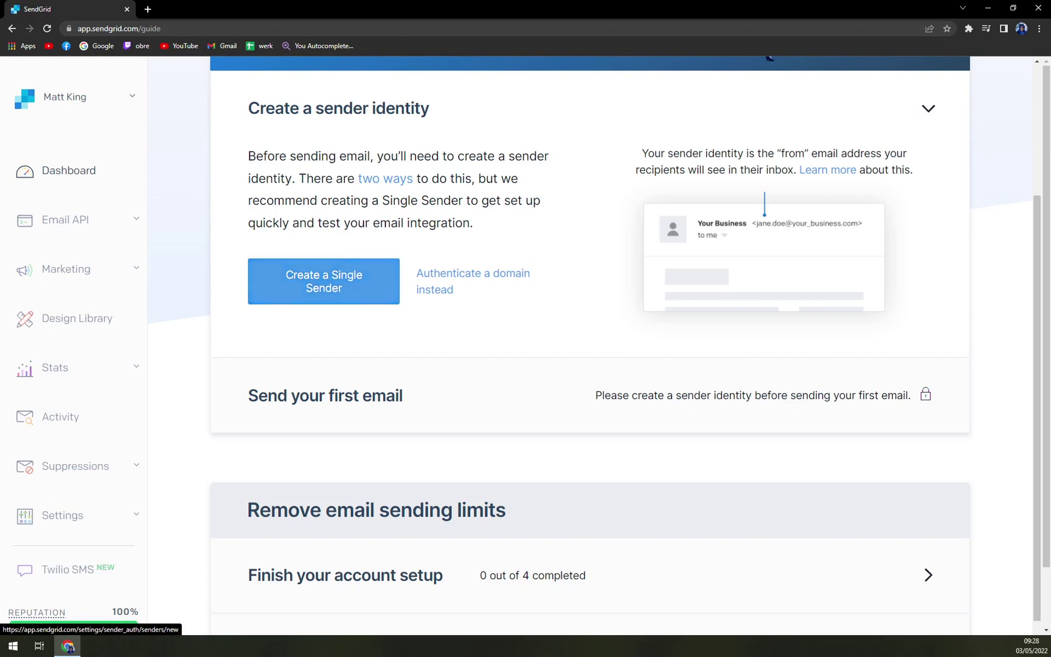
pyautogui.click(106, 274)
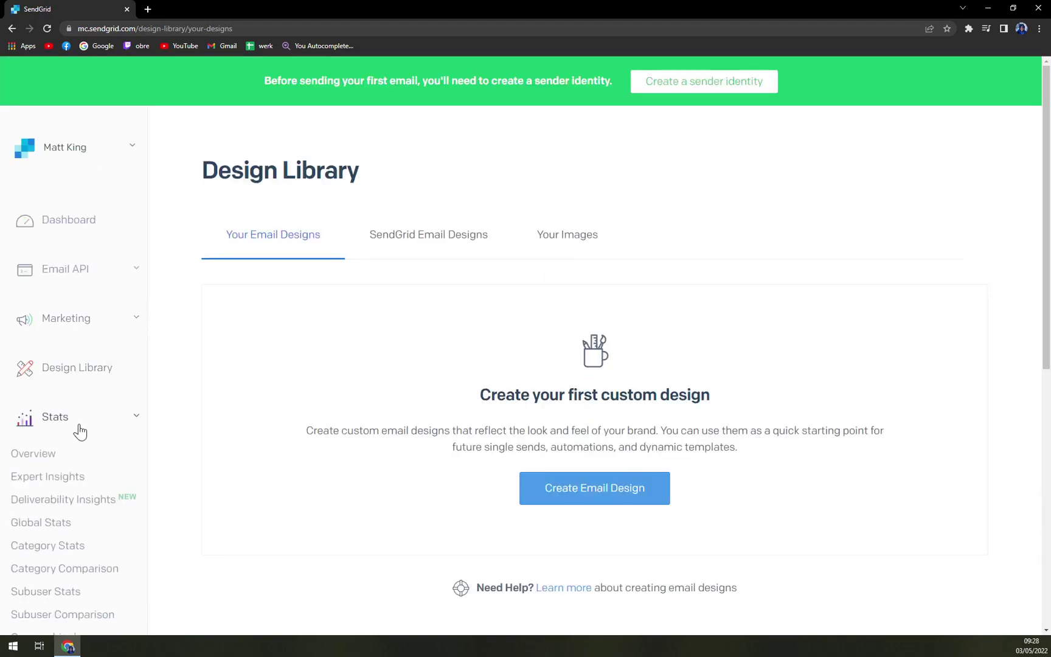
# Create a blank 'Your Design' email with the Design Editor, then go back to the dashboard.
pyautogui.scroll(-4, 77, 425)
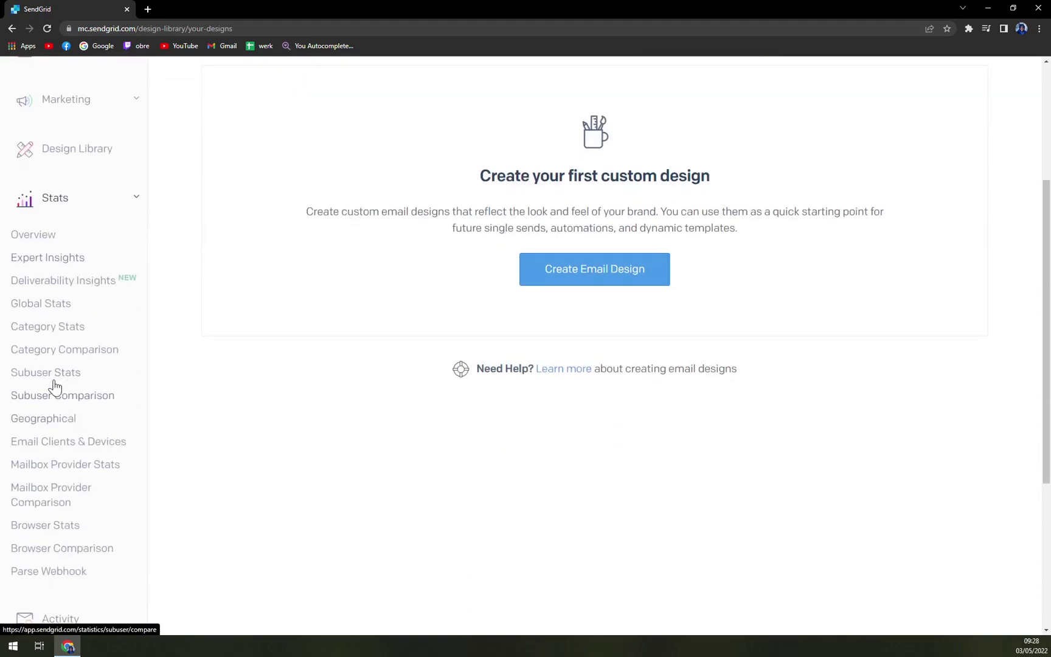
pyautogui.click(124, 206)
pyautogui.click(539, 369)
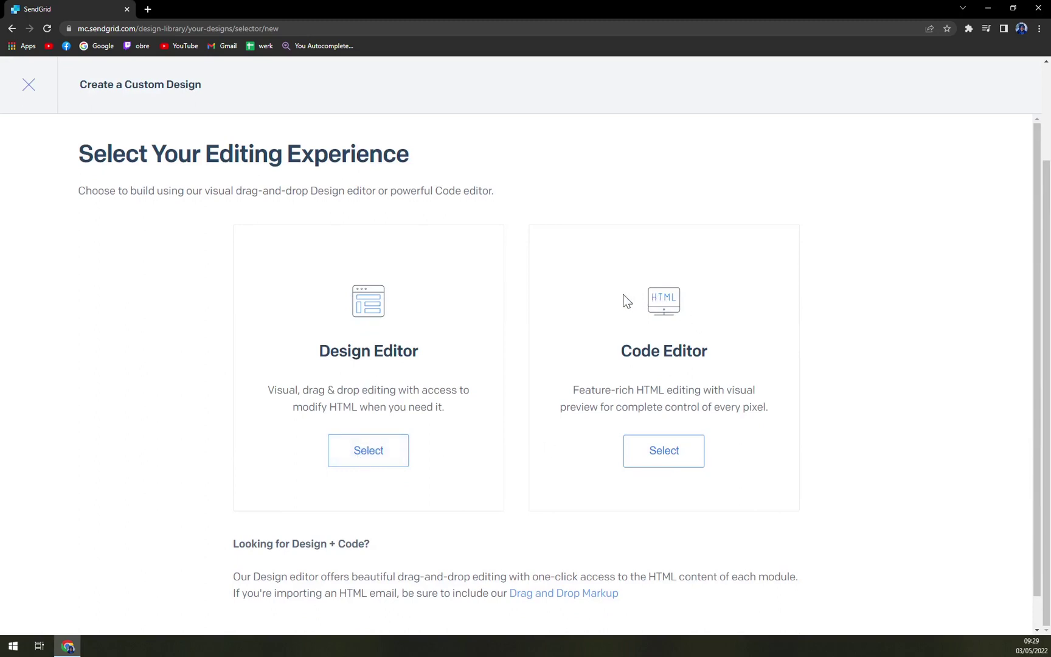
pyautogui.click(383, 453)
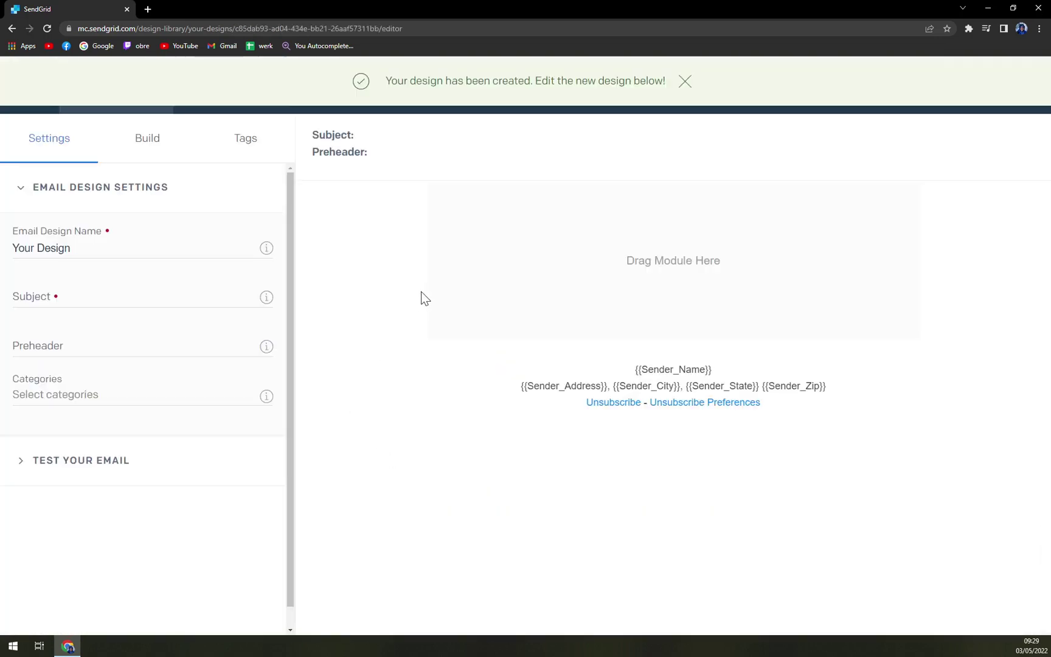
pyautogui.hotkey('alt', 'Left')
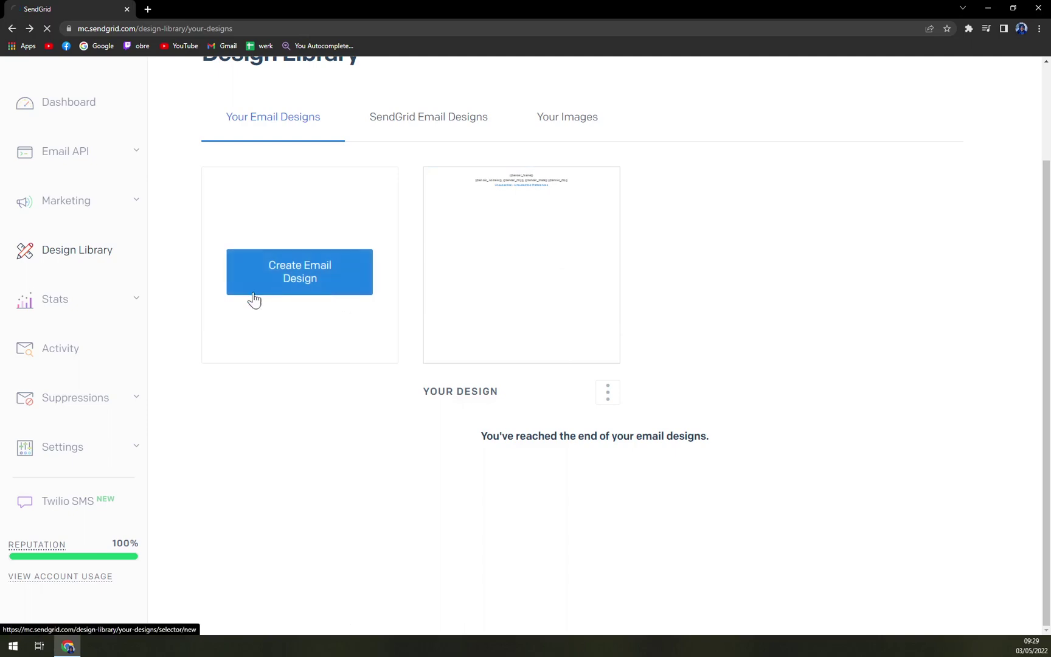
pyautogui.click(85, 237)
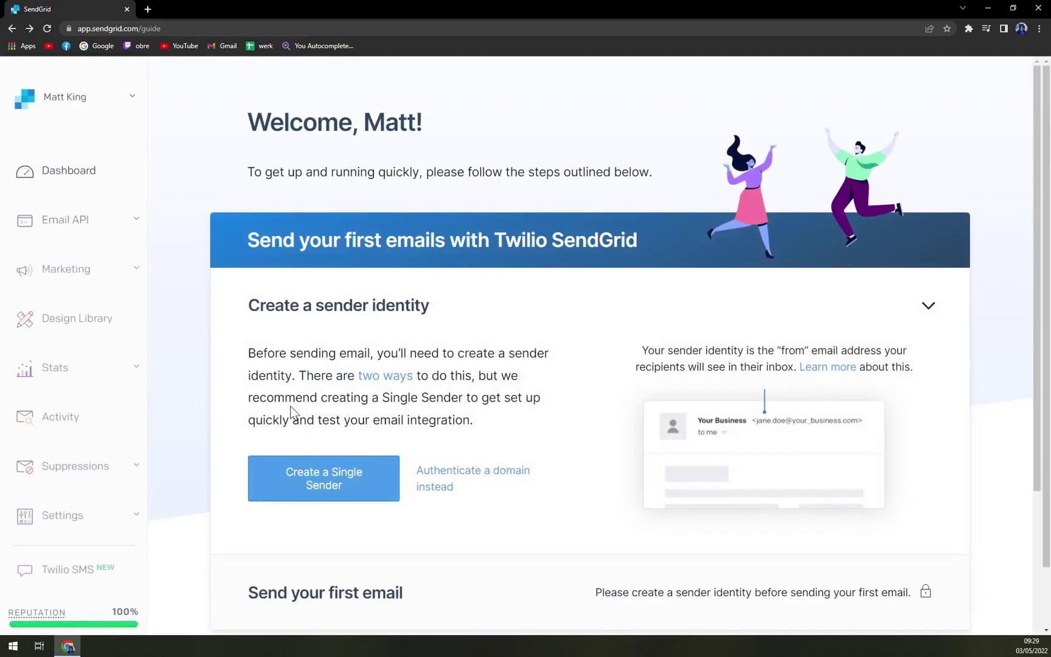